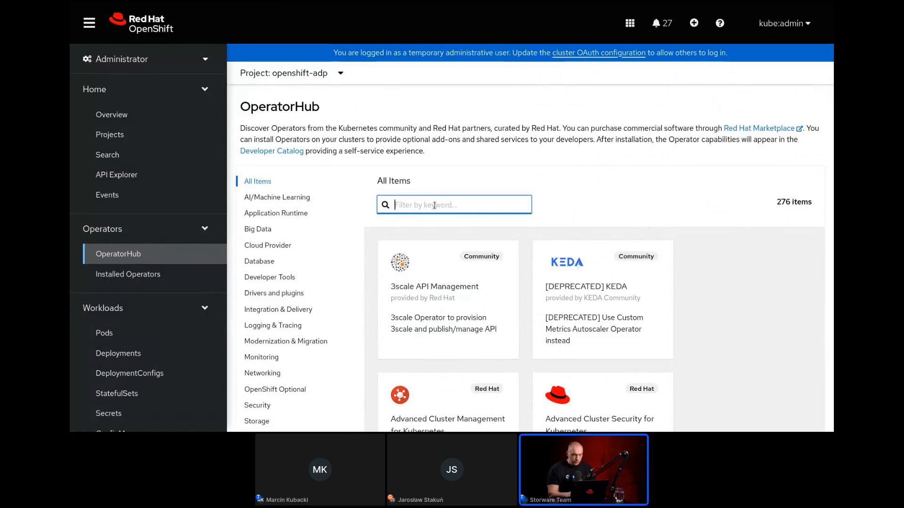
Search OperatorHub for "adp", then open the OADP Operator from the installed operators of the openshift-adp project.
{"action": "type", "text": "adp"}
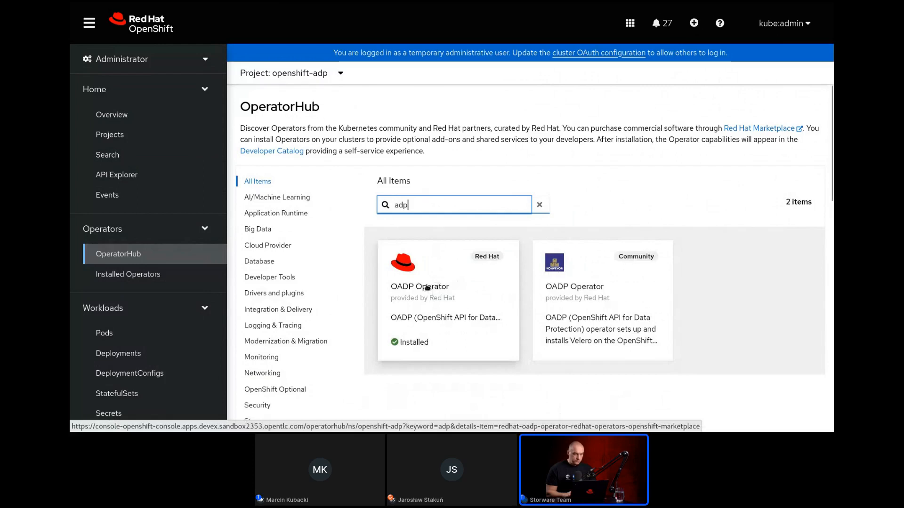
{"action": "left_click", "coordinate": [160, 275]}
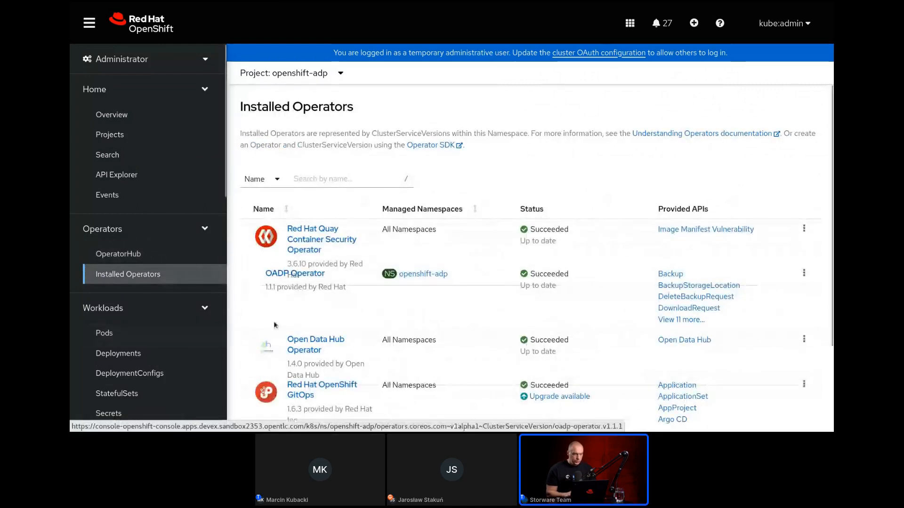
{"action": "left_click", "coordinate": [280, 275]}
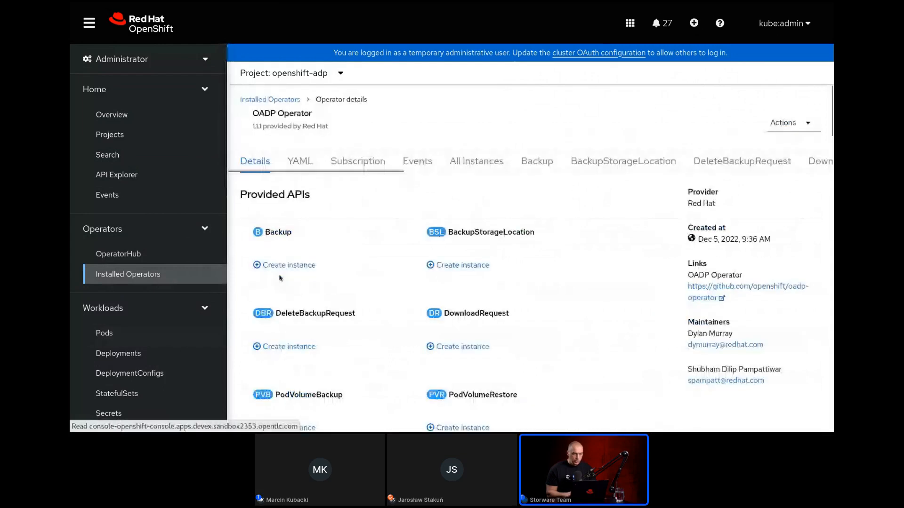
Open the YAML definition of the ocp-apps-backup DataProtectionApplication under the OADP Operator.
{"action": "scroll", "coordinate": [434, 176], "scroll_direction": "right", "scroll_amount": 3}
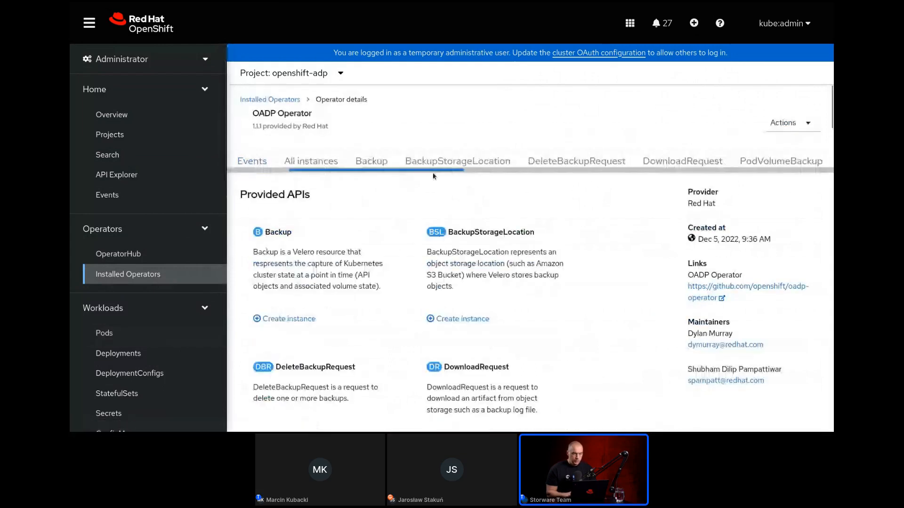
{"action": "left_click_drag", "start_coordinate": [433, 176], "coordinate": [752, 174]}
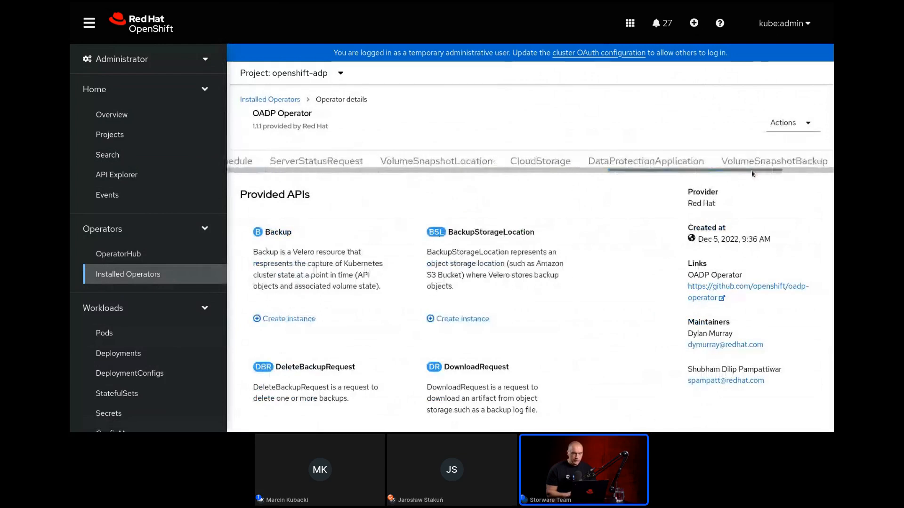
{"action": "left_click", "coordinate": [662, 162]}
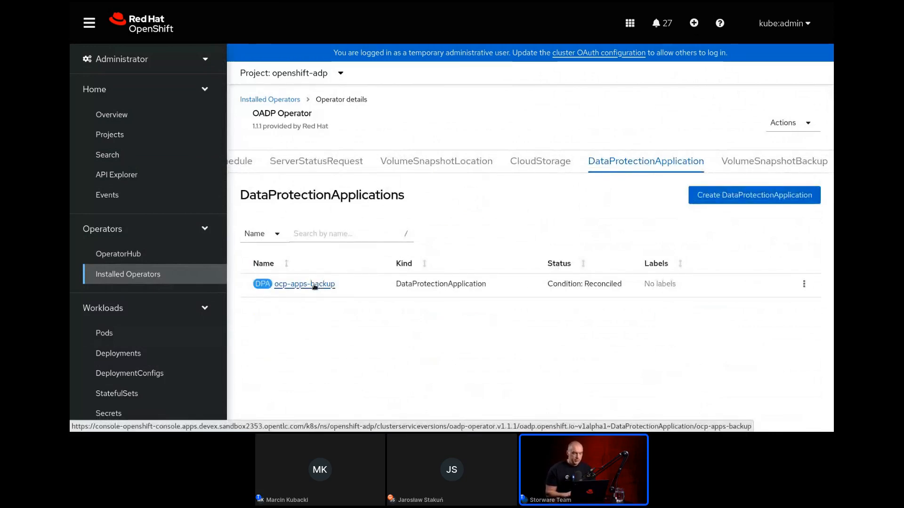
{"action": "left_click", "coordinate": [315, 285]}
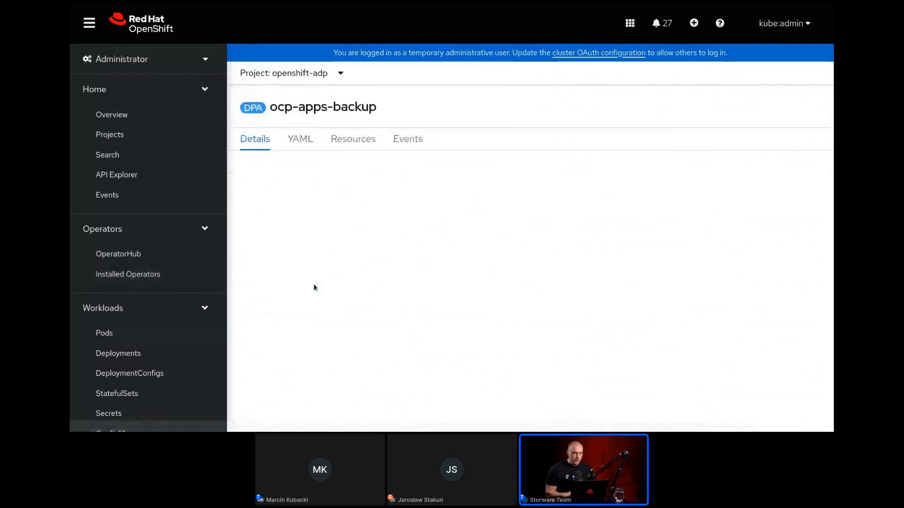
{"action": "left_click", "coordinate": [299, 150]}
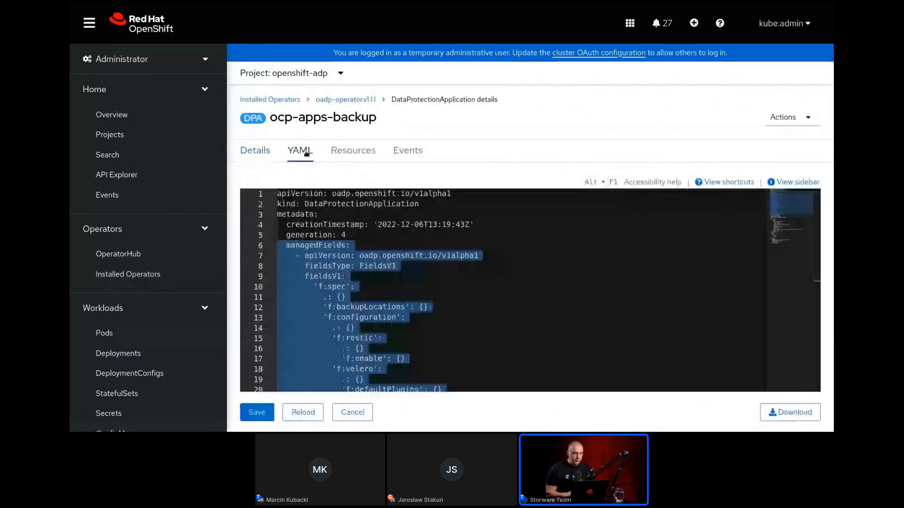
Collapse the metadata section and examine the Velero backup location's config, credential and object storage settings in the YAML.
{"action": "left_click", "coordinate": [271, 215]}
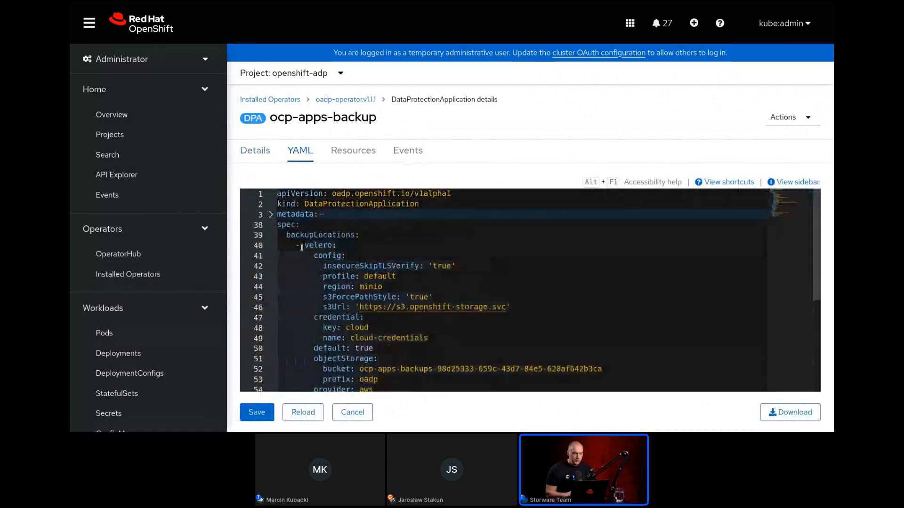
{"action": "left_click_drag", "start_coordinate": [304, 245], "coordinate": [306, 253]}
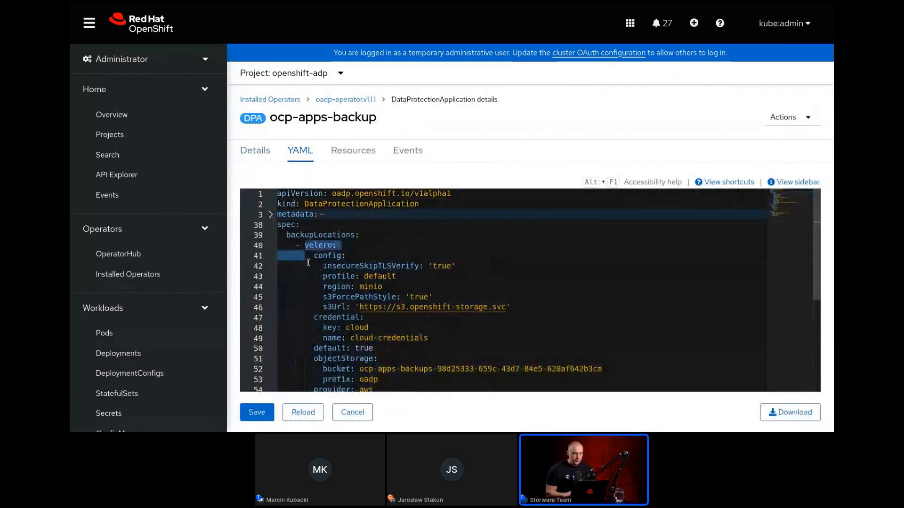
{"action": "left_click", "coordinate": [298, 301]}
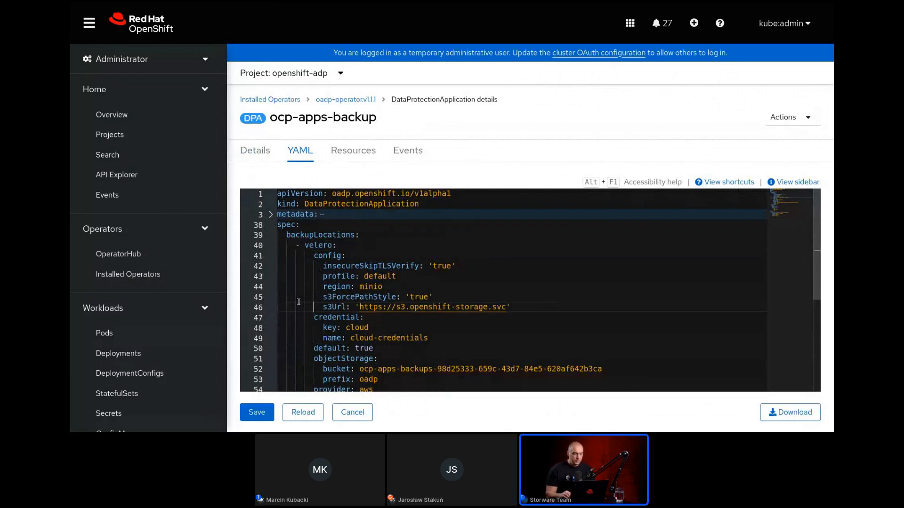
{"action": "key", "text": "Down"}
{"action": "key", "text": "Down"}
{"action": "key", "text": "Down"}
{"action": "key", "text": "Down"}
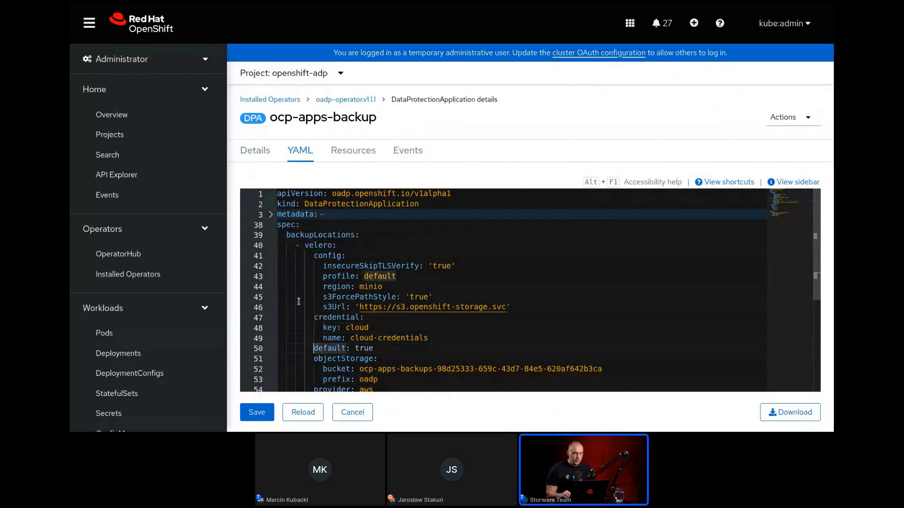
{"action": "key", "text": "Down"}
{"action": "key", "text": "Down"}
{"action": "key", "text": "Down"}
{"action": "key", "text": "Down"}
{"action": "key", "text": "Down"}
{"action": "key", "text": "Down"}
{"action": "key", "text": "Down"}
{"action": "key", "text": "Down"}
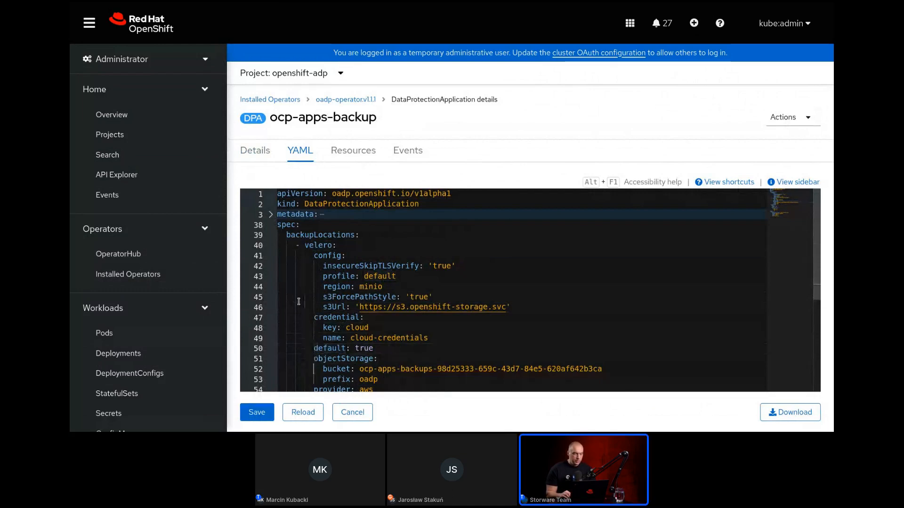
{"action": "key", "text": "Up"}
{"action": "key", "text": "Up"}
{"action": "key", "text": "Up"}
{"action": "key", "text": "Up"}
{"action": "key", "text": "Up"}
{"action": "key", "text": "Up"}
{"action": "key", "text": "Up"}
{"action": "key", "text": "Up"}
{"action": "key", "text": "Up"}
{"action": "key", "text": "Up"}
{"action": "key", "text": "Up"}
{"action": "key", "text": "Up"}
{"action": "key", "text": "Up"}
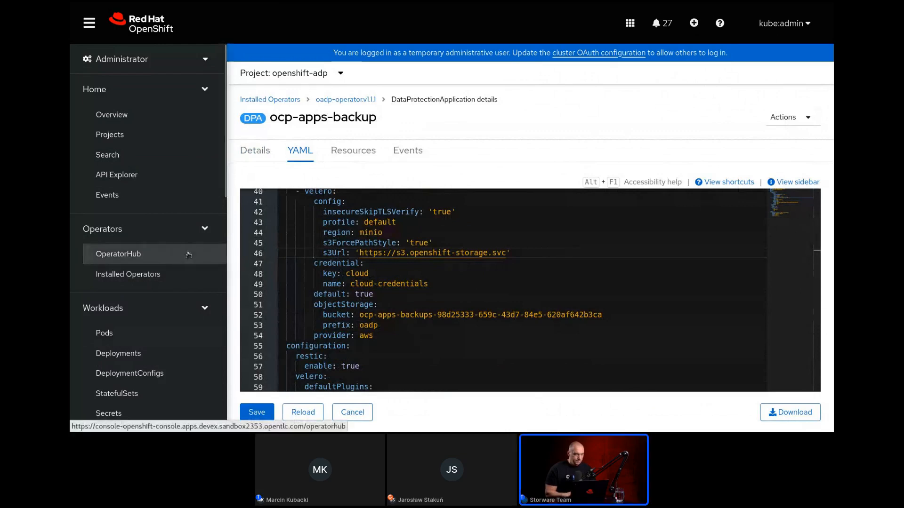
View the pods of the openshift-adp project, then open the OADP Operator's list of backups.
{"action": "left_click", "coordinate": [345, 100]}
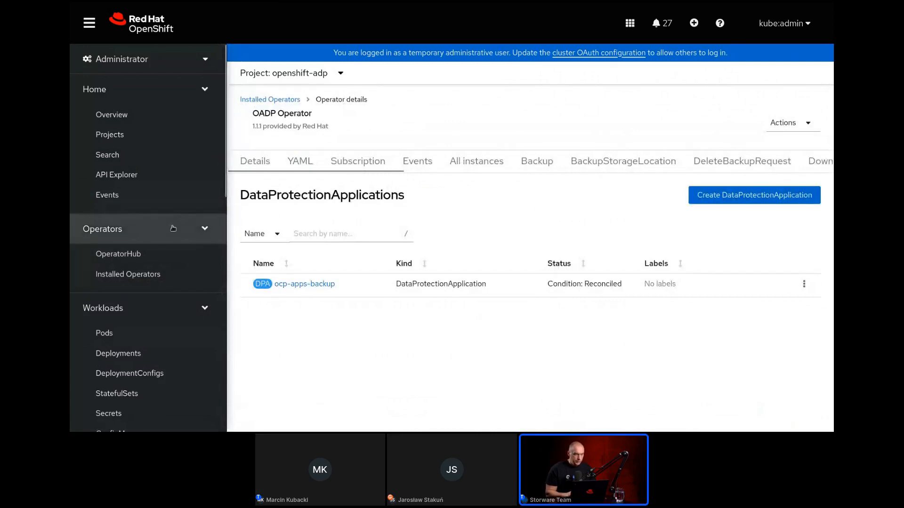
{"action": "left_click", "coordinate": [155, 338]}
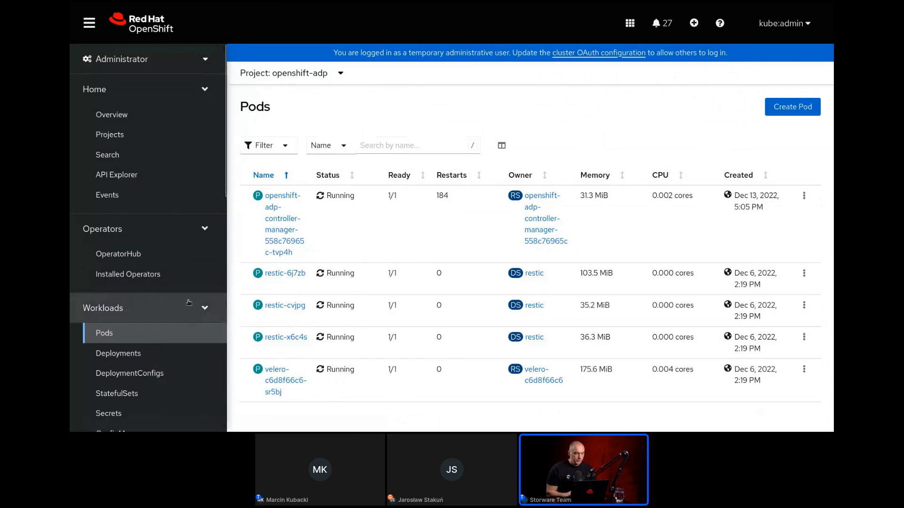
{"action": "left_click", "coordinate": [178, 270]}
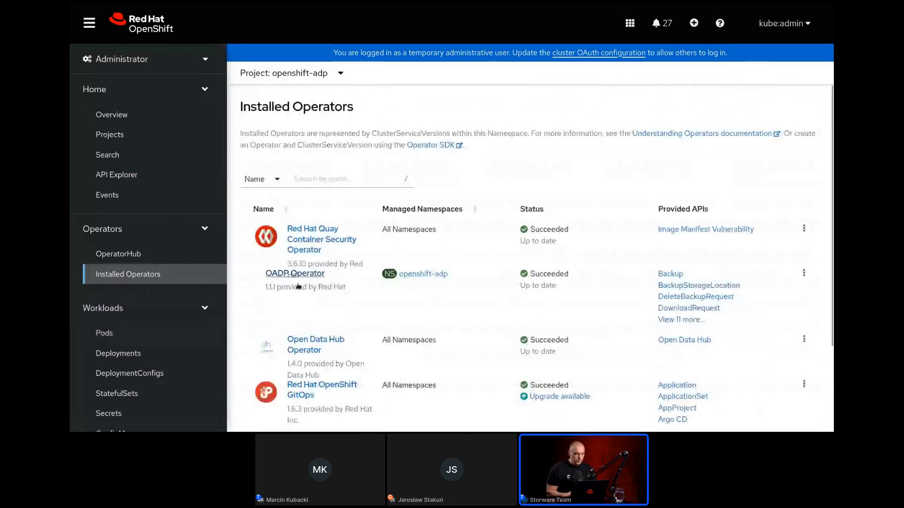
{"action": "left_click", "coordinate": [281, 276]}
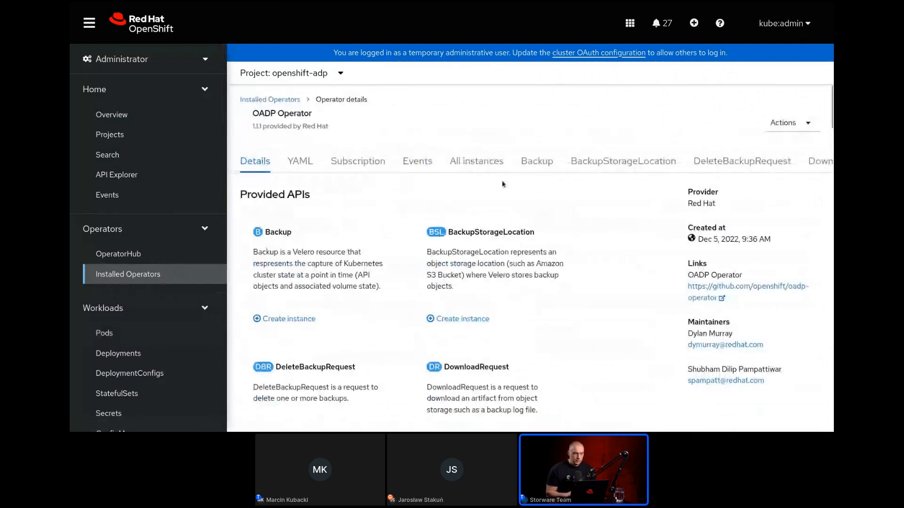
{"action": "left_click", "coordinate": [544, 165]}
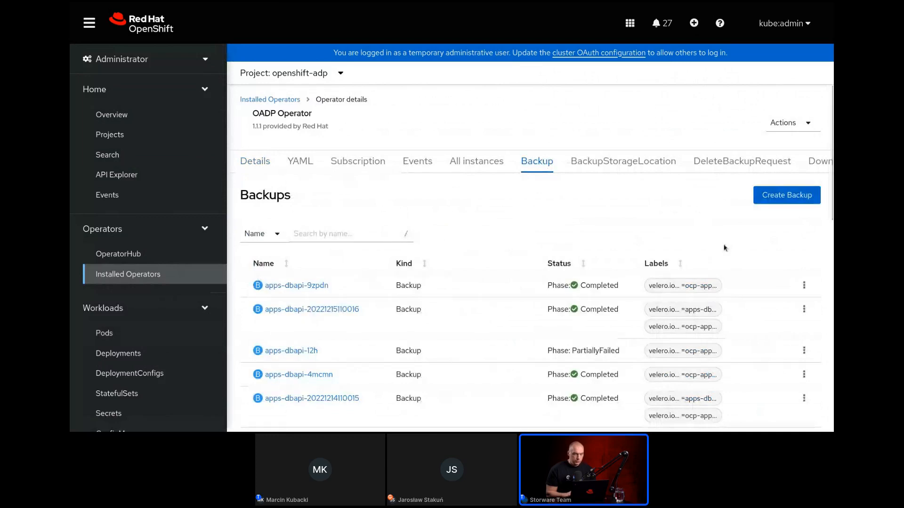
Create a Backup by importing the copied YAML with defaultVolumesToRestic true, namespace apps-dbapi, storage location ocp-apps-backup-1 and ttl 168h0m0s.
{"action": "left_click", "coordinate": [695, 23]}
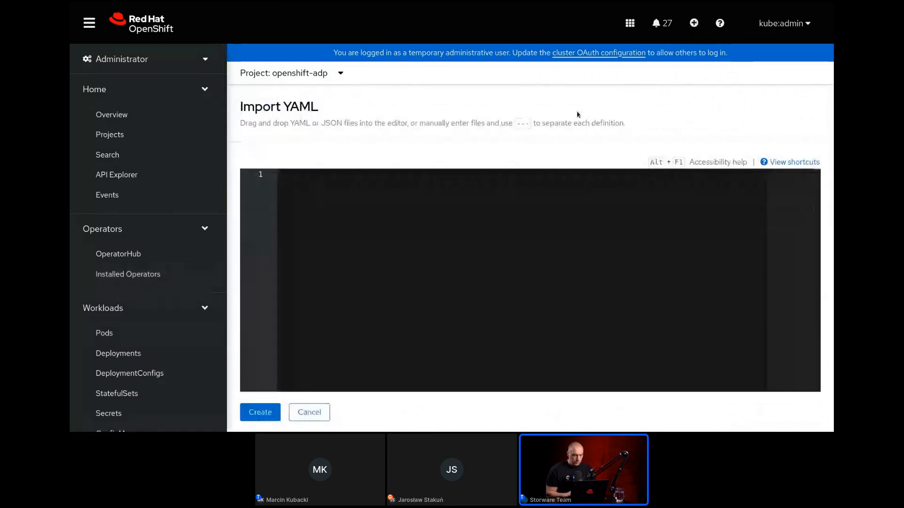
{"action": "type", "text": "apiVersion: velero.io/v1 kind: Backup metadata:   generateName: apps-dbapi-   namespace: openshift-adp   labels:     velero.io/storage-location: default spec:   csiSnapshotTimeout: 10m0s   defaultVolumesToRestic: true   hooks: {}   includedNamespaces:     - apps-dbapi   storageLocation: ocp-apps-backup-1   ttl: 168h0m0s"}
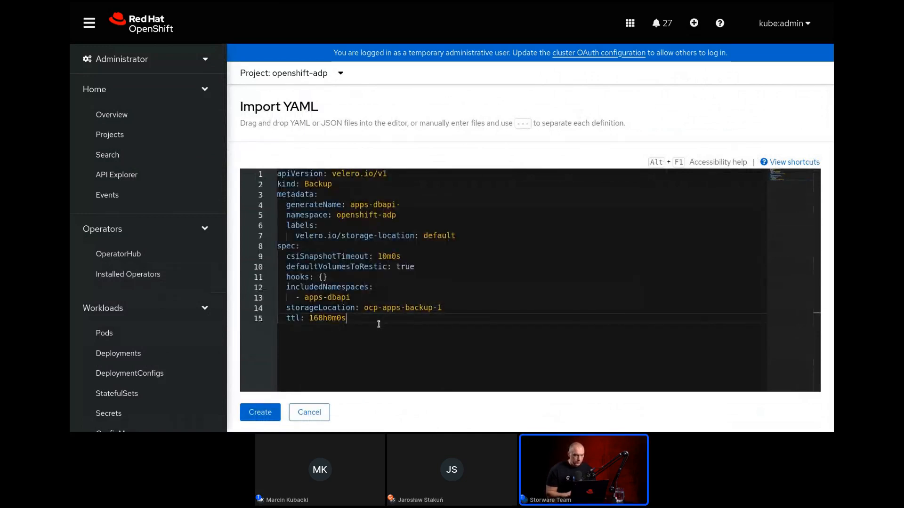
{"action": "mouse_move", "coordinate": [338, 262]}
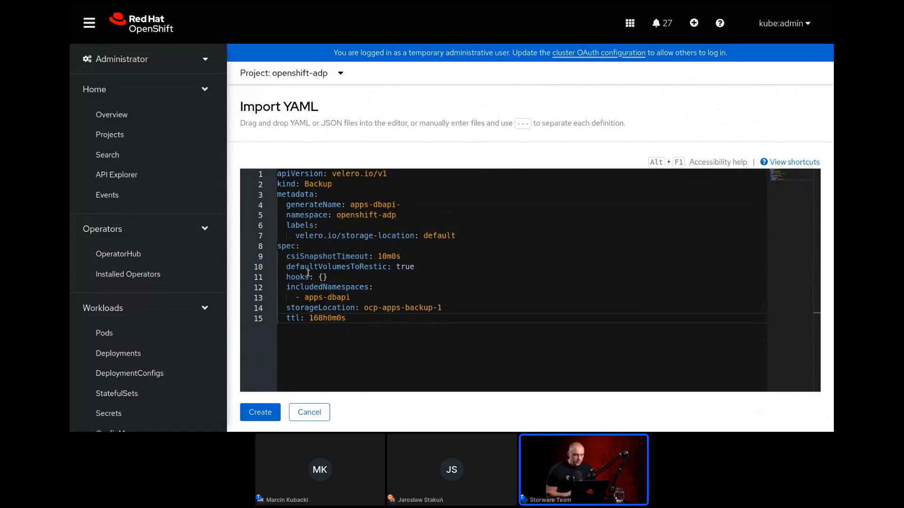
{"action": "mouse_move", "coordinate": [287, 266]}
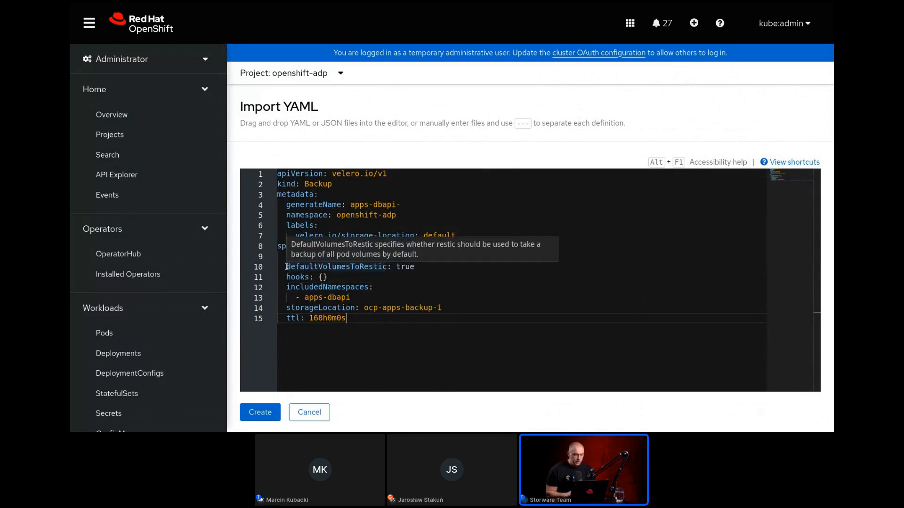
{"action": "left_click_drag", "start_coordinate": [287, 266], "coordinate": [390, 268]}
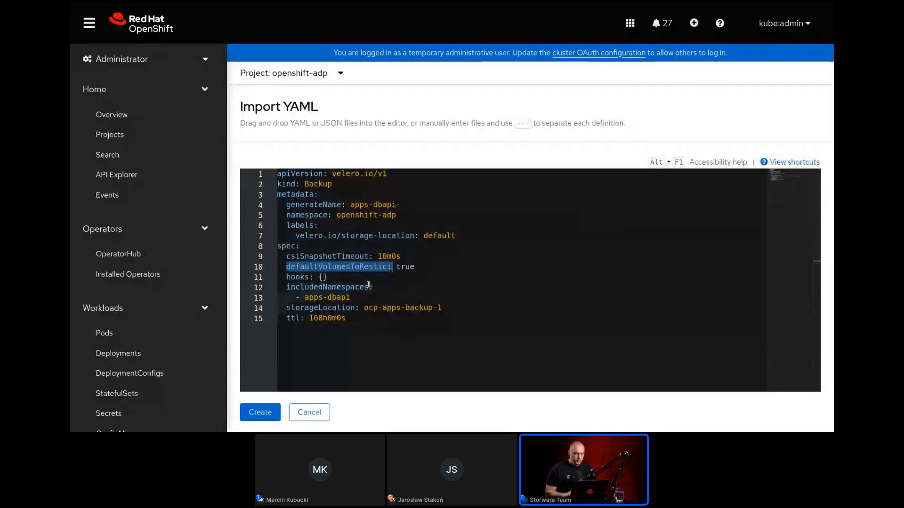
{"action": "left_click_drag", "start_coordinate": [369, 288], "coordinate": [286, 287]}
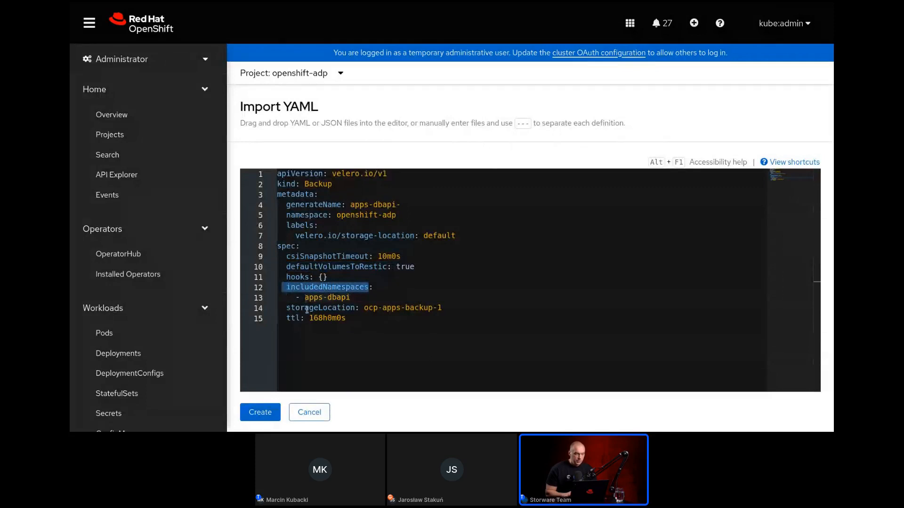
{"action": "mouse_move", "coordinate": [307, 310]}
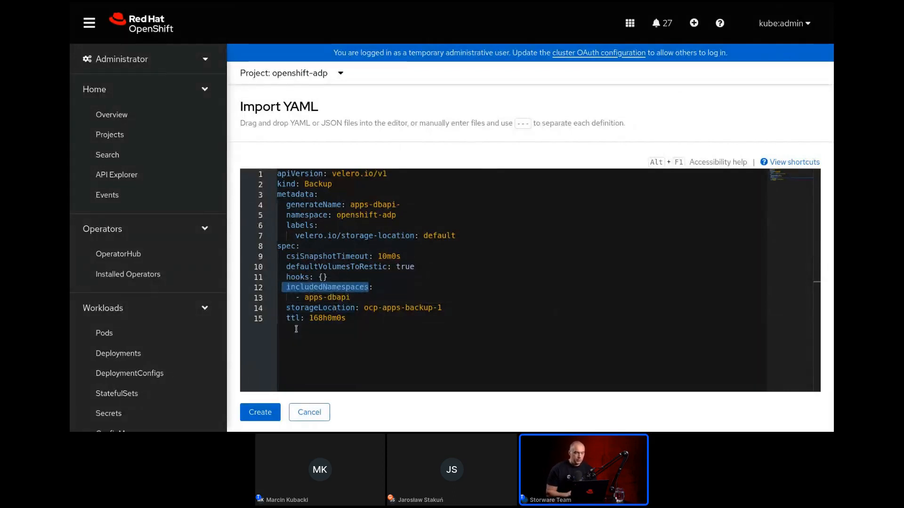
{"action": "left_click", "coordinate": [271, 417]}
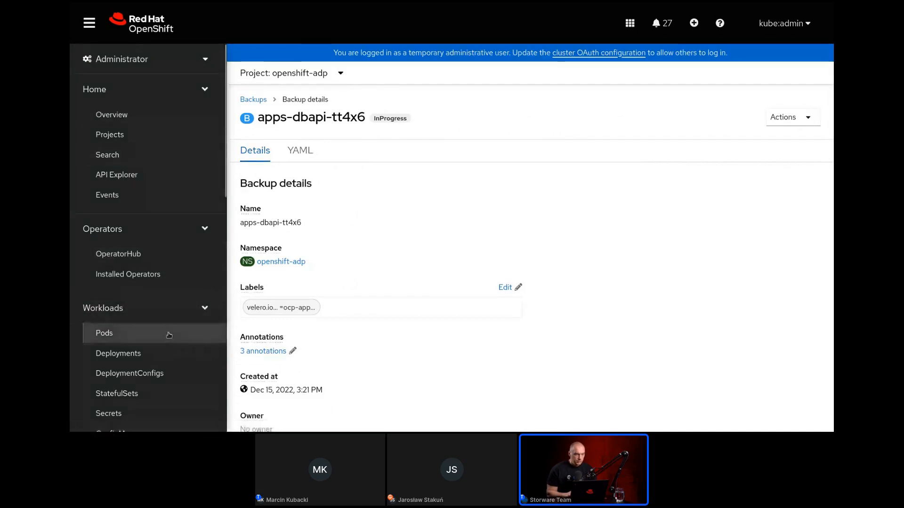
Switch to the apps-dbapi project and open the details of its mongodb pod.
{"action": "left_click", "coordinate": [290, 73]}
{"action": "left_click", "coordinate": [282, 150]}
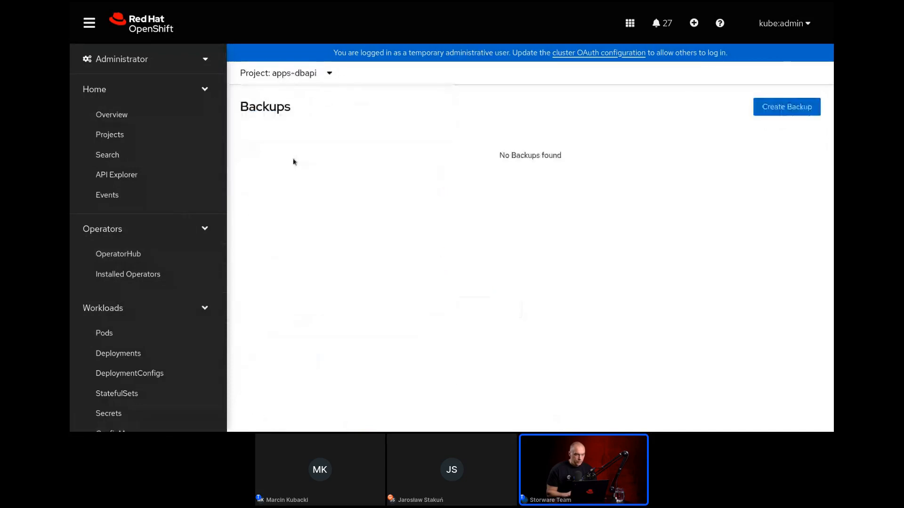
{"action": "left_click", "coordinate": [160, 332]}
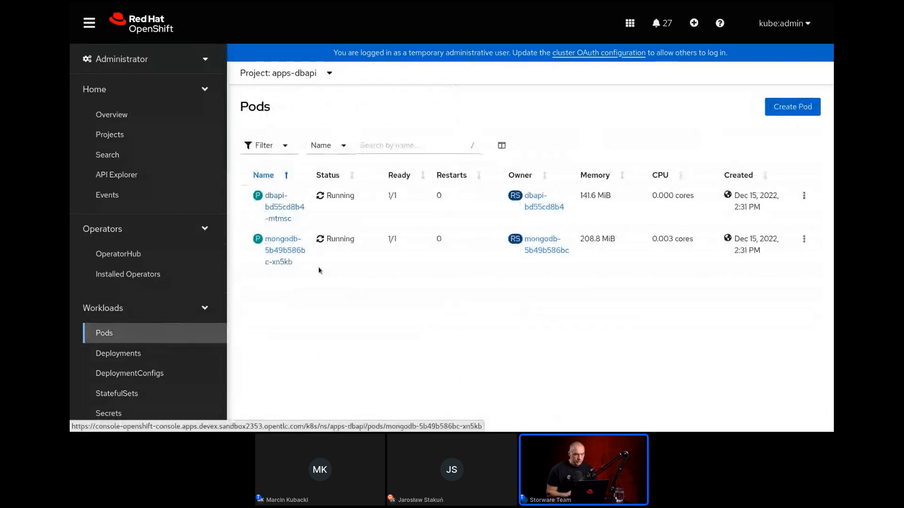
{"action": "left_click", "coordinate": [283, 251]}
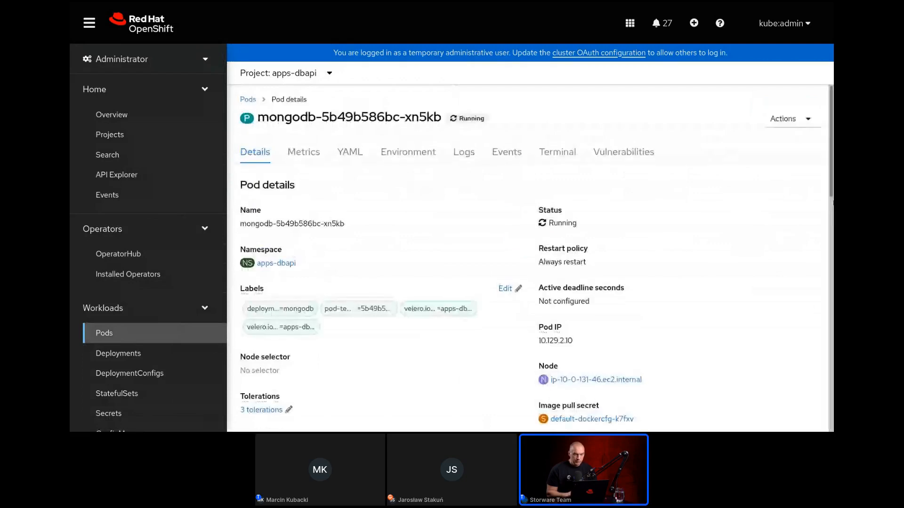
Open the mongodb persistent volume claim used by the pod's db volume and view its details.
{"action": "scroll", "coordinate": [831, 220], "scroll_direction": "down", "scroll_amount": 3}
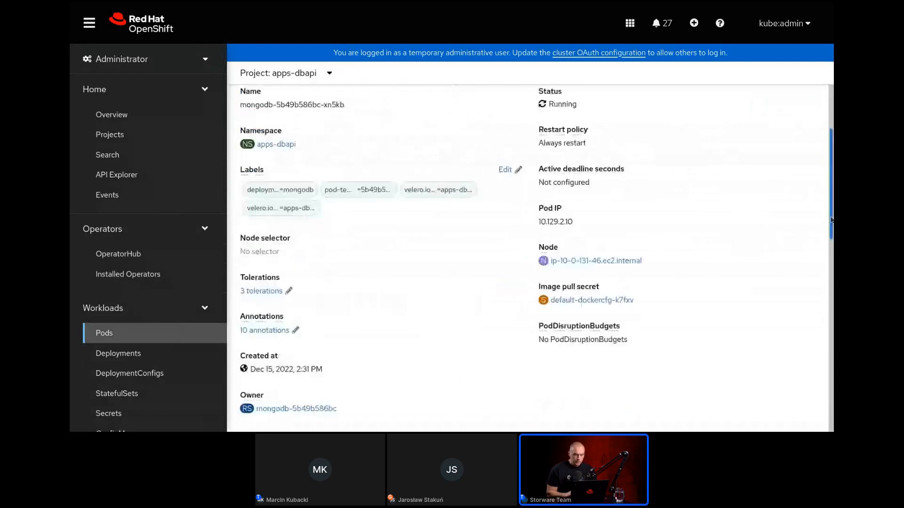
{"action": "left_click_drag", "start_coordinate": [831, 220], "coordinate": [882, 371]}
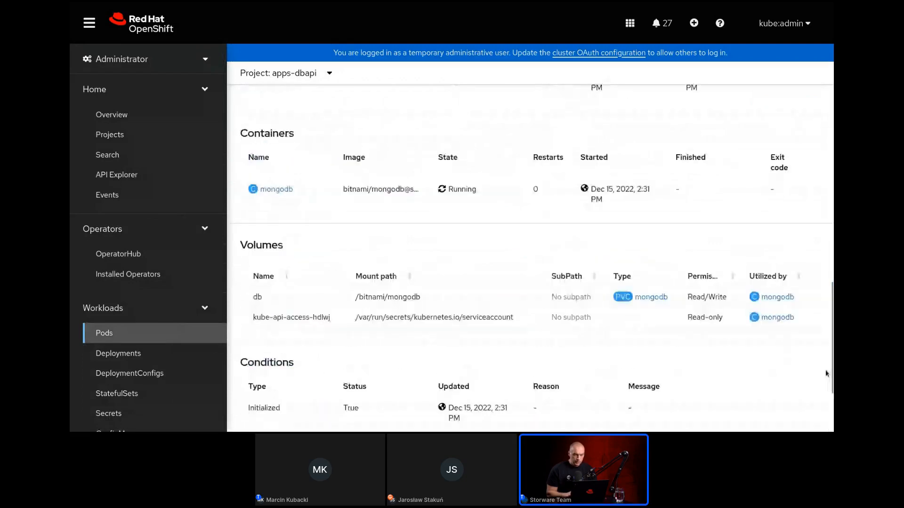
{"action": "left_click", "coordinate": [633, 297]}
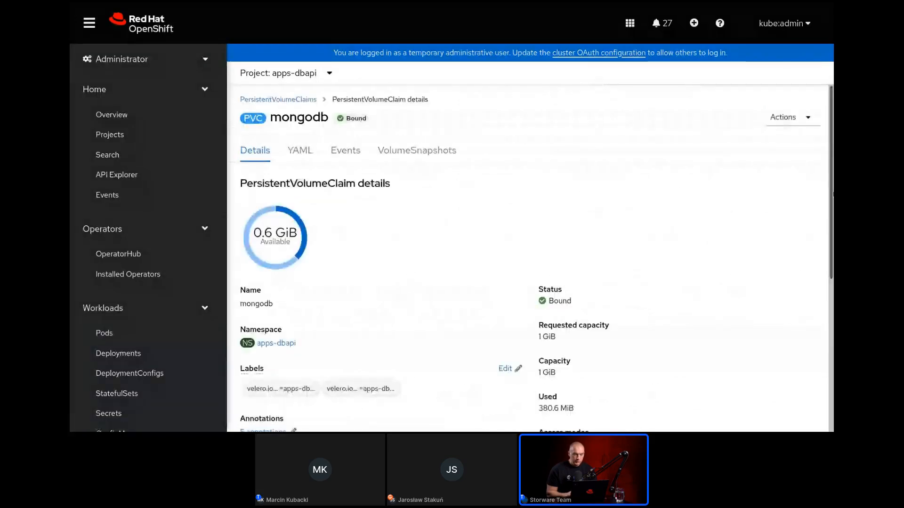
{"action": "scroll", "coordinate": [832, 193], "scroll_direction": "down", "scroll_amount": 1}
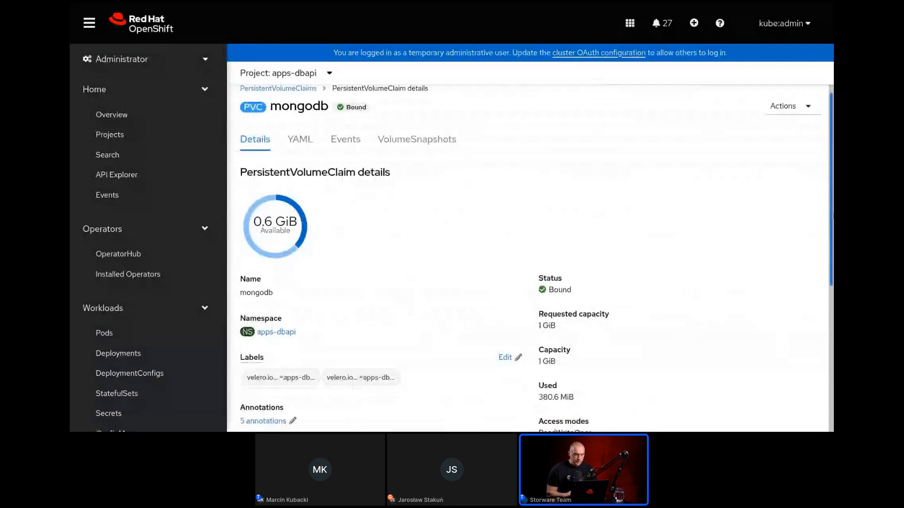
{"action": "scroll", "coordinate": [832, 218], "scroll_direction": "up", "scroll_amount": 1}
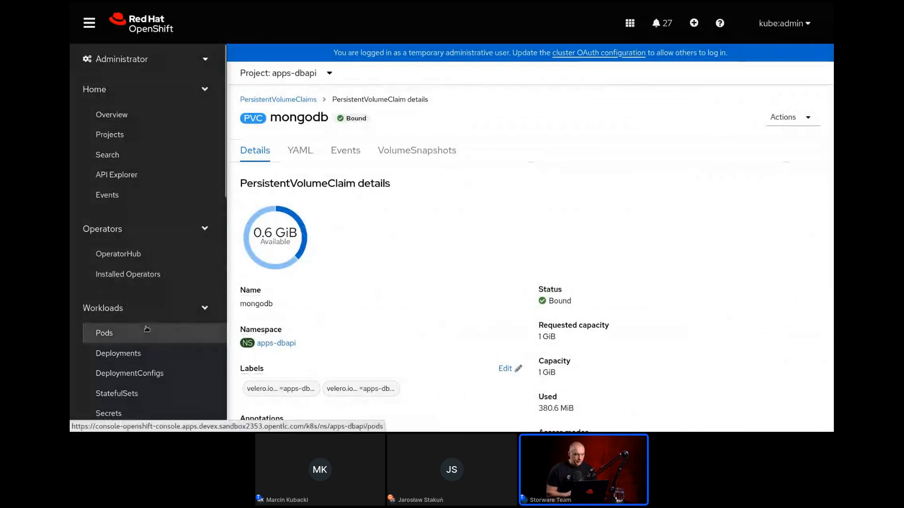
View the pods, deployments, services and routes of the apps-dbapi project.
{"action": "left_click", "coordinate": [147, 329]}
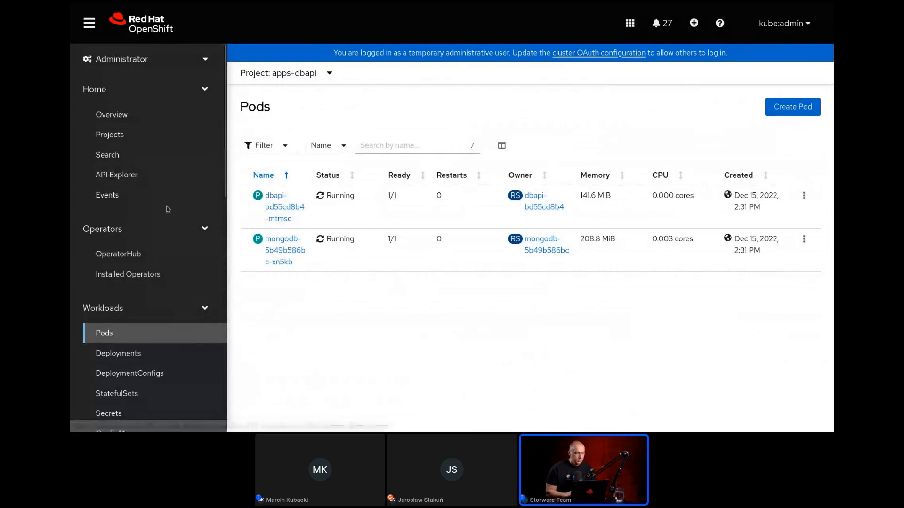
{"action": "left_click", "coordinate": [170, 359]}
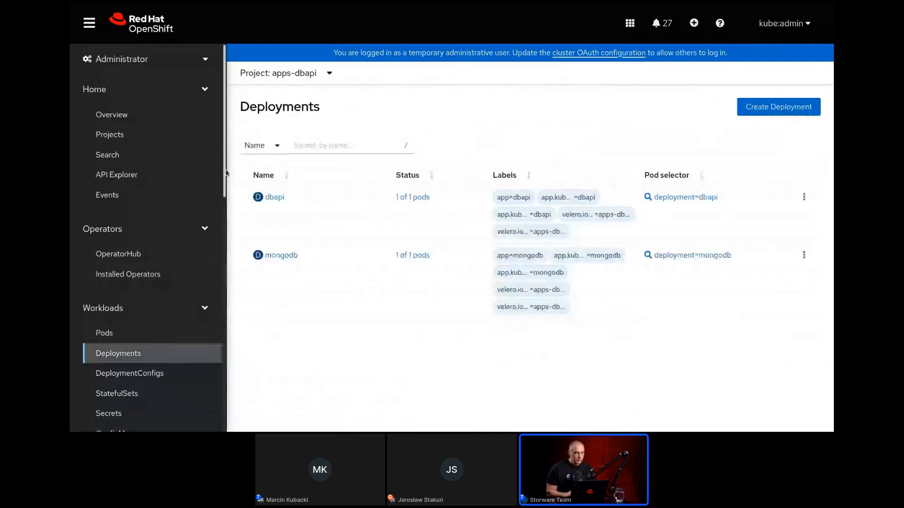
{"action": "scroll", "coordinate": [226, 173], "scroll_direction": "down", "scroll_amount": 8}
{"action": "left_click", "coordinate": [173, 229]}
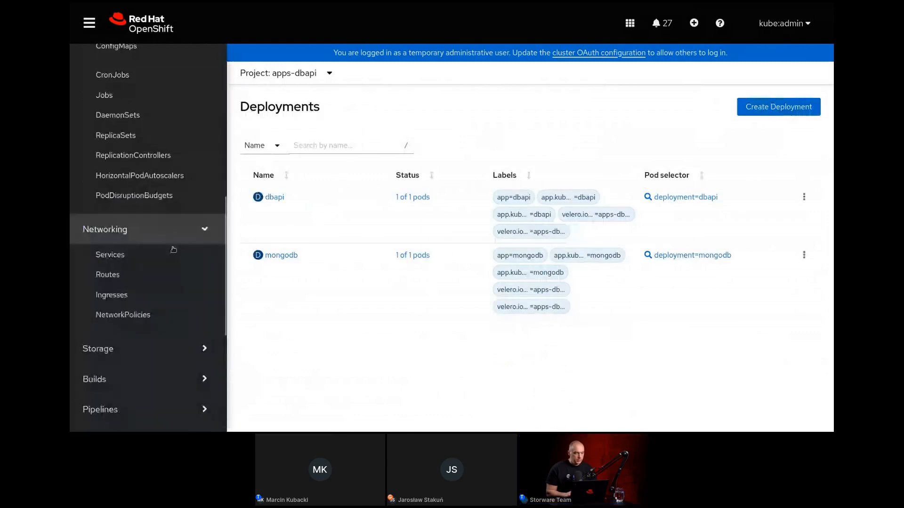
{"action": "left_click", "coordinate": [165, 261]}
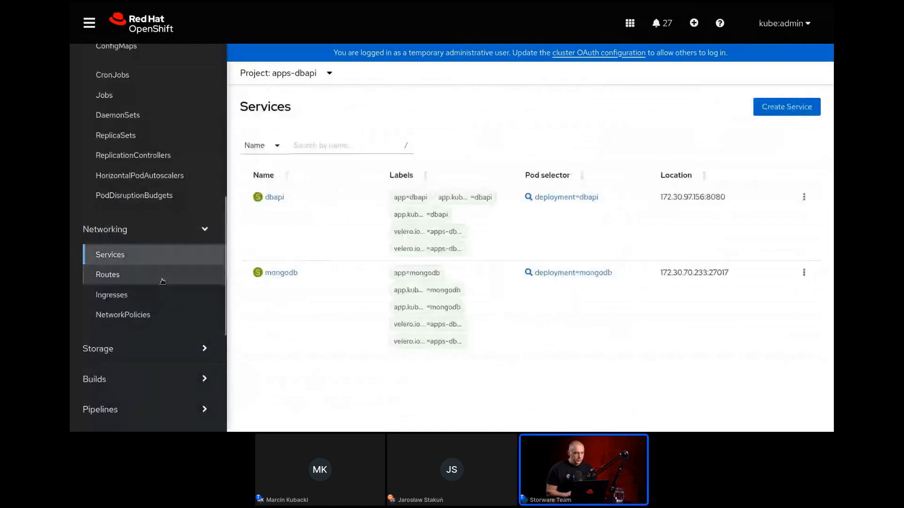
{"action": "left_click", "coordinate": [158, 277]}
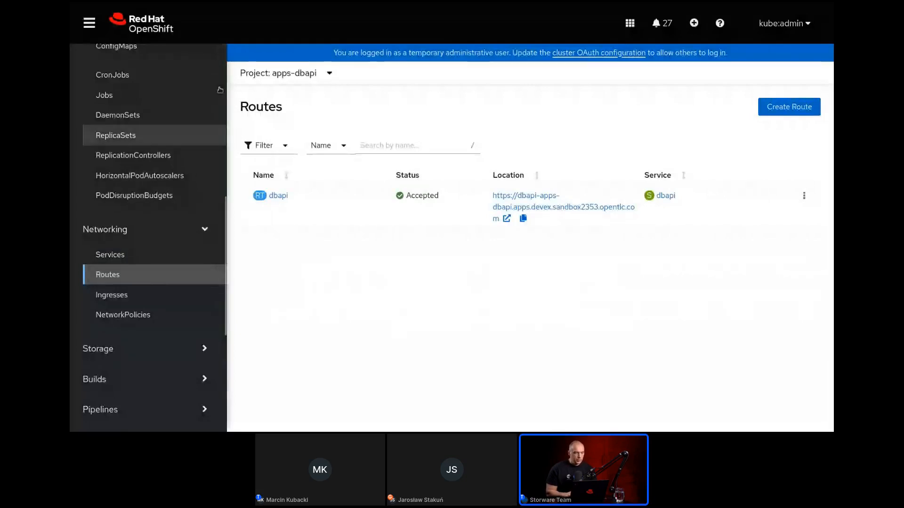
{"action": "mouse_move", "coordinate": [232, 5]}
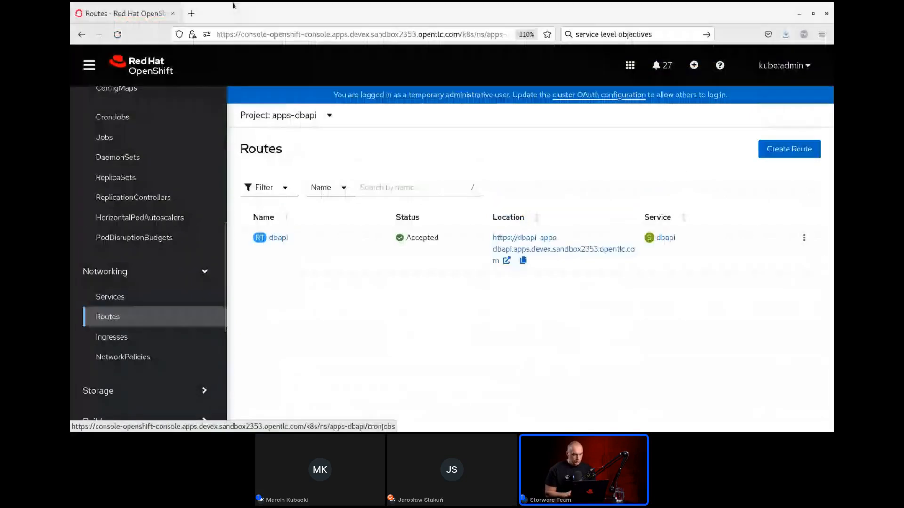
{"action": "key", "text": "alt+Tab"}
{"action": "key", "text": "alt+Tab"}
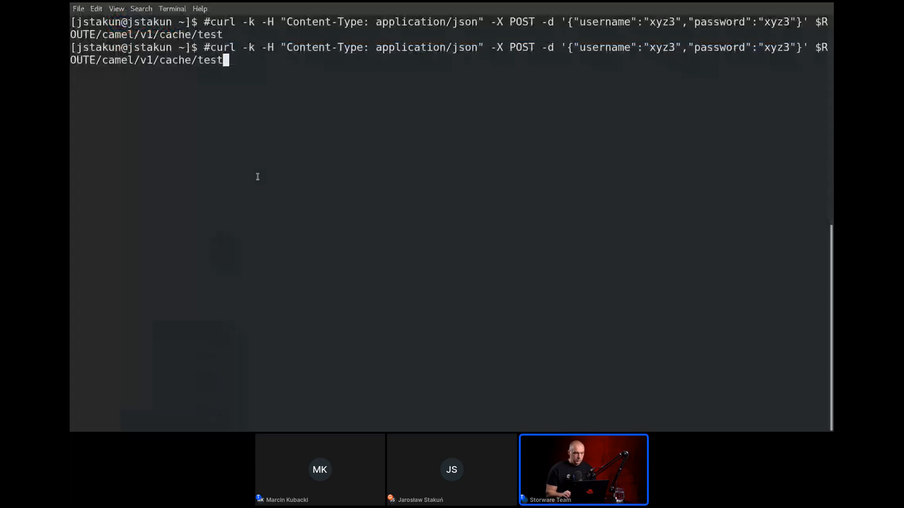
{"action": "key", "text": "Up"}
{"action": "key", "text": "Up"}
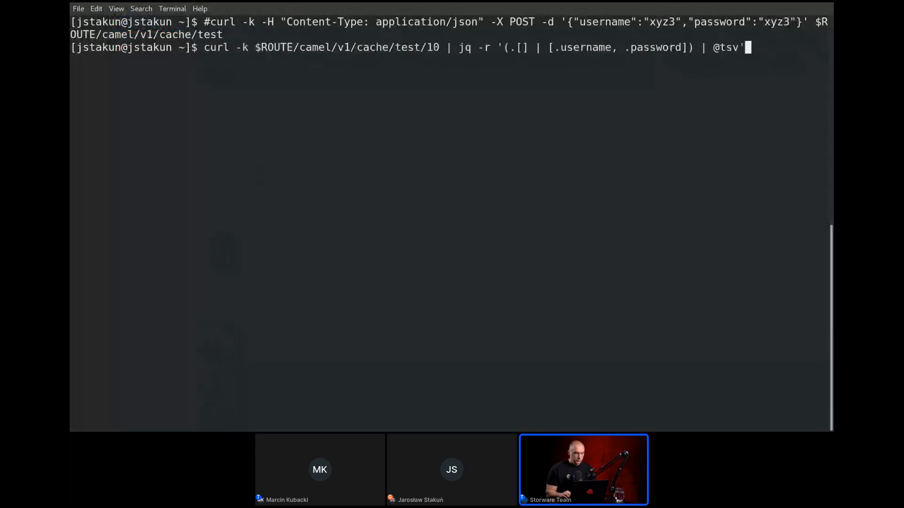
{"action": "key", "text": "Return"}
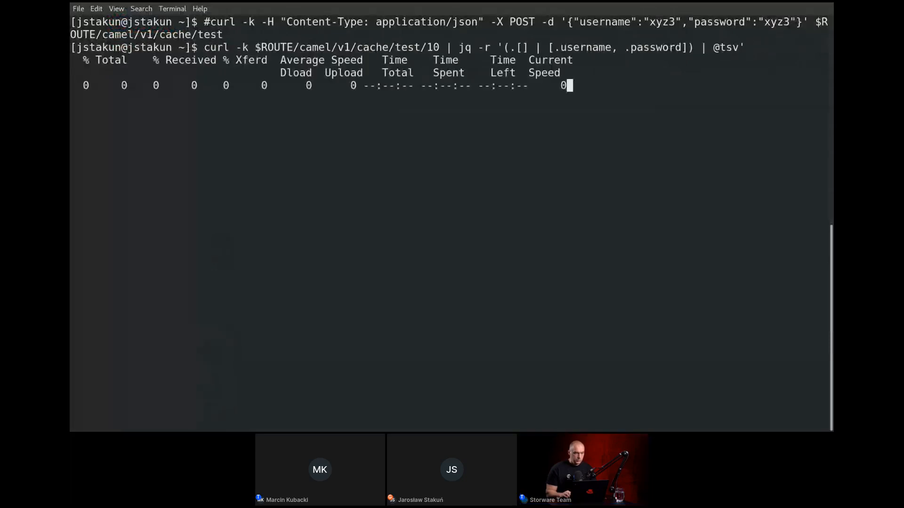
Query the records again without the jq filter by running curl -k $ROUTE/camel/v1/cache/test/10.
{"action": "key", "text": "Up"}
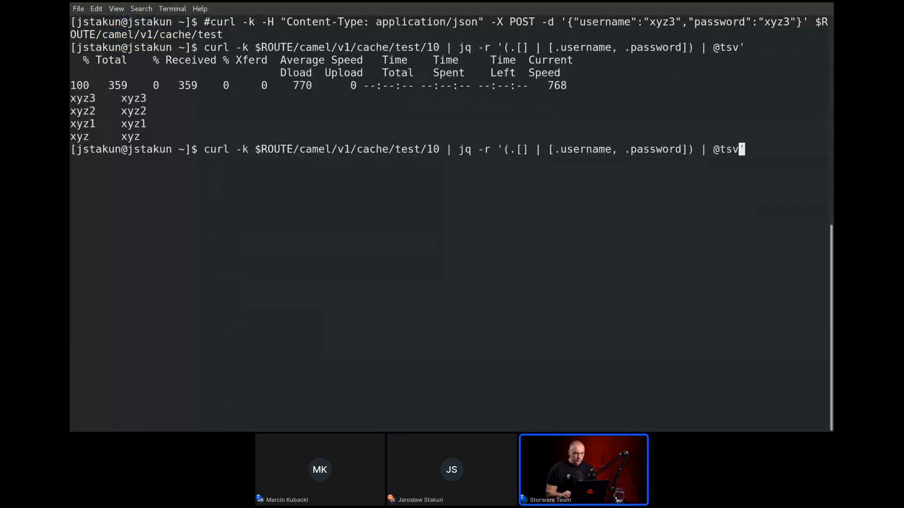
{"action": "key", "text": "BackSpace"}
{"action": "key", "text": "BackSpace"}
{"action": "key", "text": "BackSpace"}
{"action": "key", "text": "BackSpace"}
{"action": "key", "text": "BackSpace"}
{"action": "key", "text": "BackSpace"}
{"action": "key", "text": "BackSpace"}
{"action": "key", "text": "BackSpace"}
{"action": "key", "text": "BackSpace"}
{"action": "key", "text": "BackSpace"}
{"action": "key", "text": "BackSpace"}
{"action": "key", "text": "BackSpace"}
{"action": "key", "text": "BackSpace"}
{"action": "key", "text": "BackSpace"}
{"action": "key", "text": "BackSpace"}
{"action": "key", "text": "BackSpace"}
{"action": "key", "text": "BackSpace"}
{"action": "key", "text": "BackSpace"}
{"action": "key", "text": "BackSpace"}
{"action": "key", "text": "BackSpace"}
{"action": "key", "text": "BackSpace"}
{"action": "key", "text": "BackSpace"}
{"action": "key", "text": "BackSpace"}
{"action": "key", "text": "BackSpace"}
{"action": "key", "text": "BackSpace"}
{"action": "key", "text": "BackSpace"}
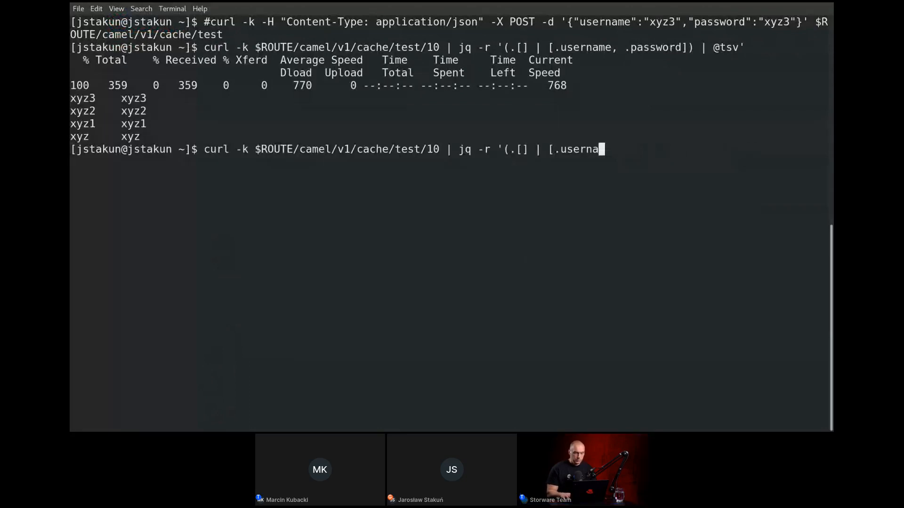
{"action": "key", "text": "Return"}
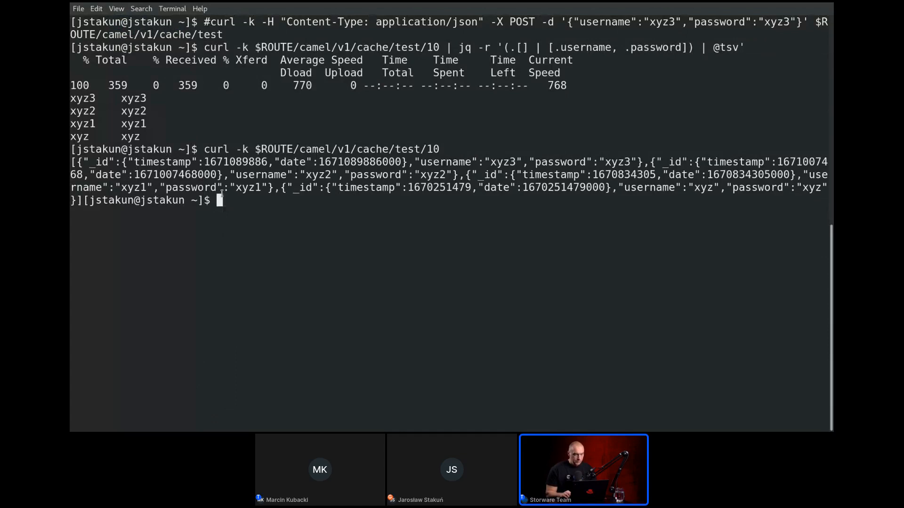
Return to the OpenShift console in Firefox and open the OADP Operator's list of backups in the openshift-adp project.
{"action": "key", "text": "alt+Tab"}
{"action": "key", "text": "alt+Tab"}
{"action": "key", "text": "alt+Tab"}
{"action": "key", "text": "alt+Tab"}
{"action": "key", "text": "alt+Tab"}
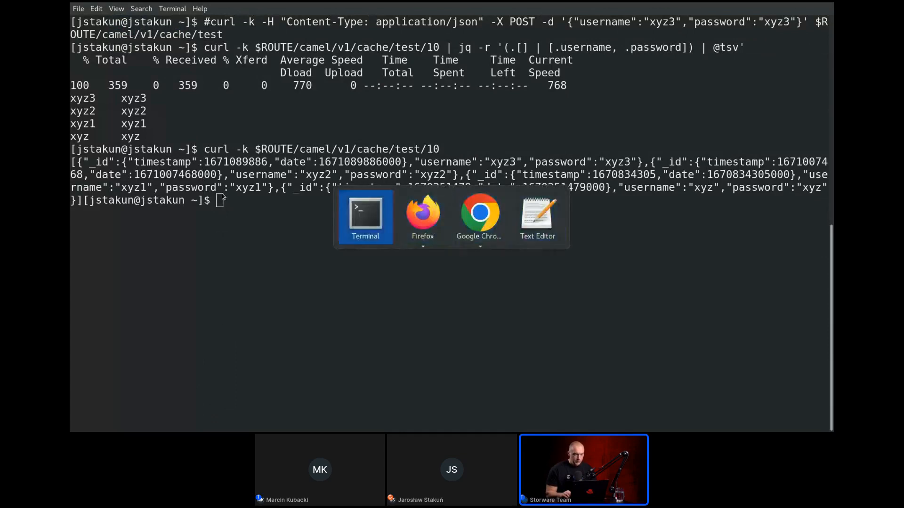
{"action": "key", "text": "alt+Down"}
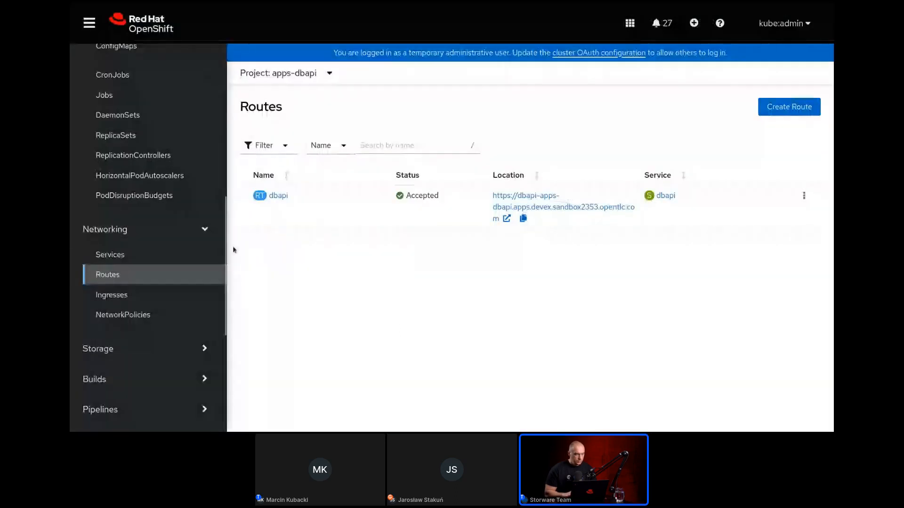
{"action": "scroll", "coordinate": [220, 149], "scroll_direction": "up", "scroll_amount": 8}
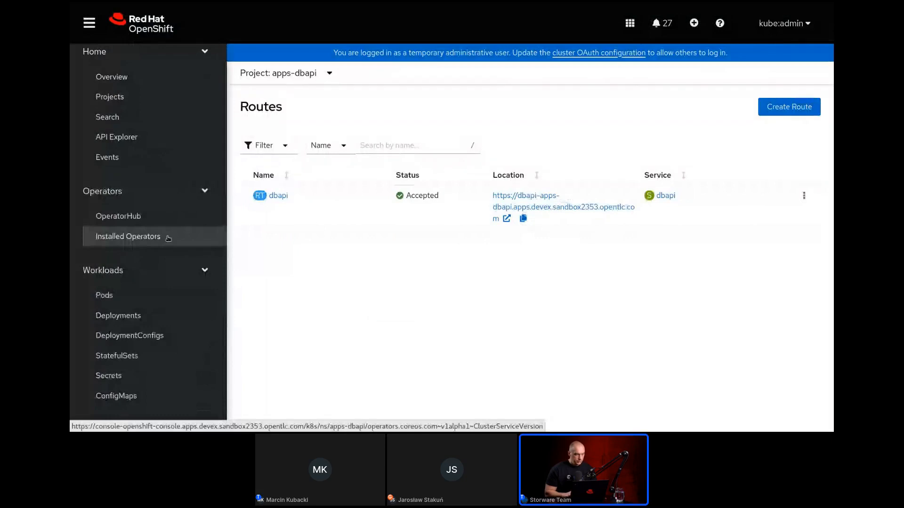
{"action": "left_click", "coordinate": [168, 238]}
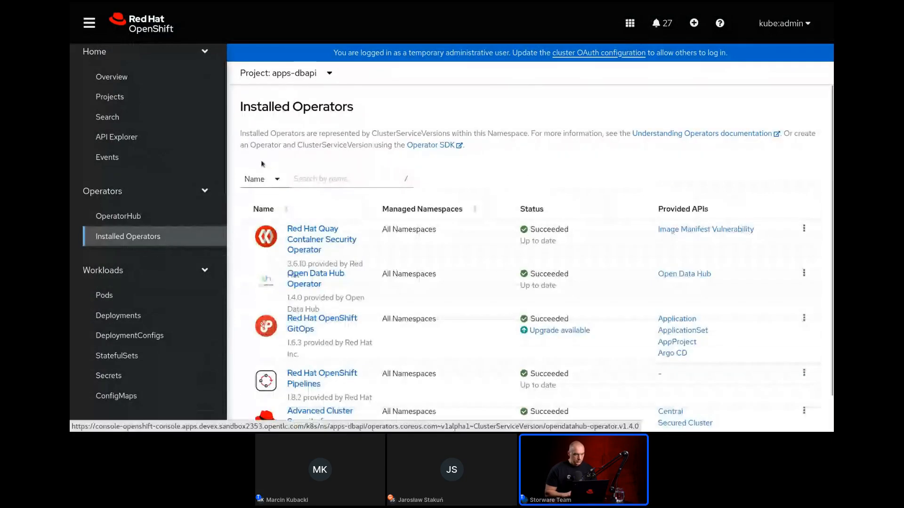
{"action": "left_click", "coordinate": [285, 73]}
{"action": "left_click", "coordinate": [302, 213]}
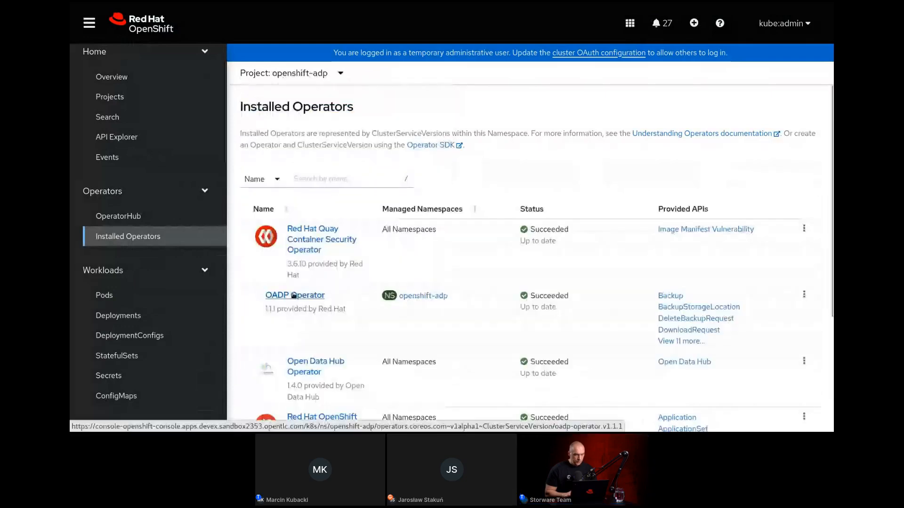
{"action": "left_click", "coordinate": [295, 295]}
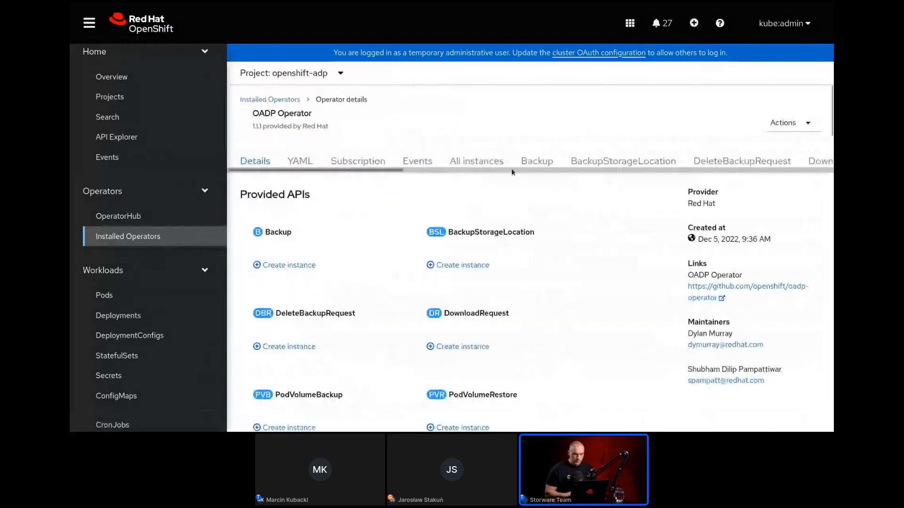
{"action": "left_click", "coordinate": [535, 162]}
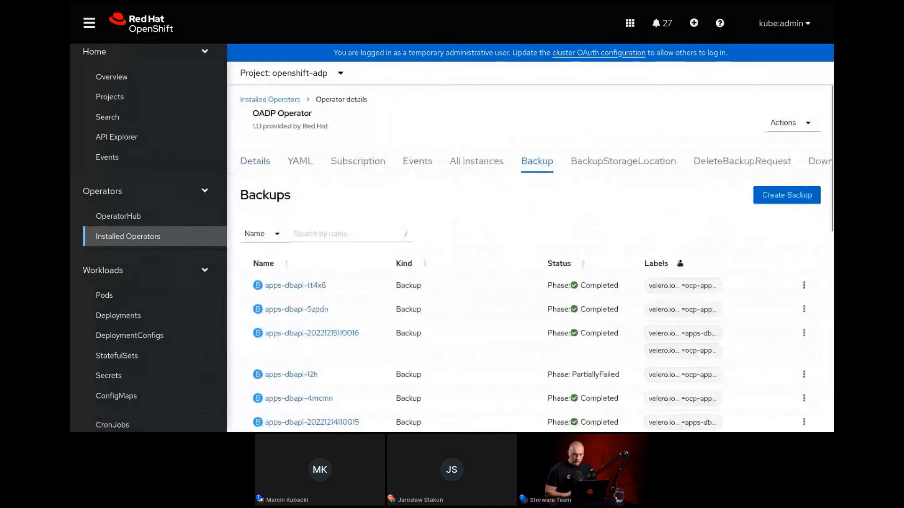
Sort the backups by name and open the apps-dbapi-tt4x6 backup to check its creation time.
{"action": "left_click", "coordinate": [680, 264]}
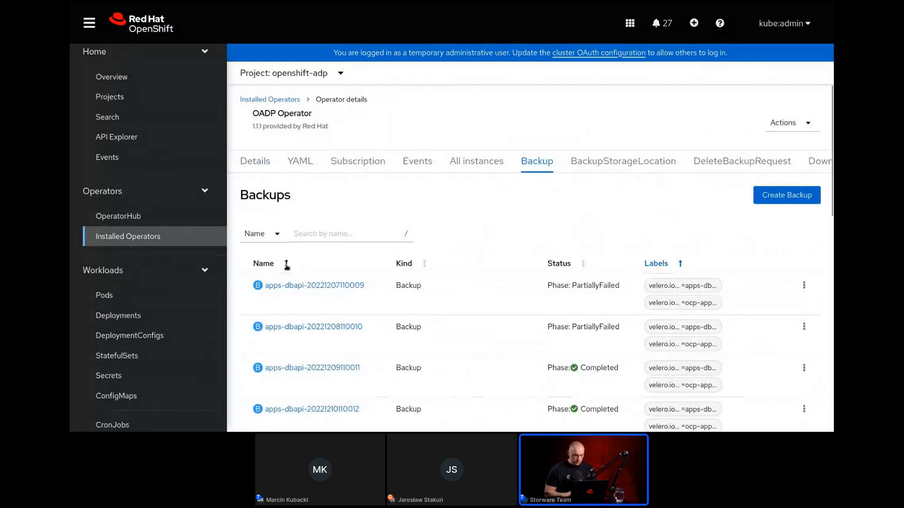
{"action": "left_click", "coordinate": [286, 264]}
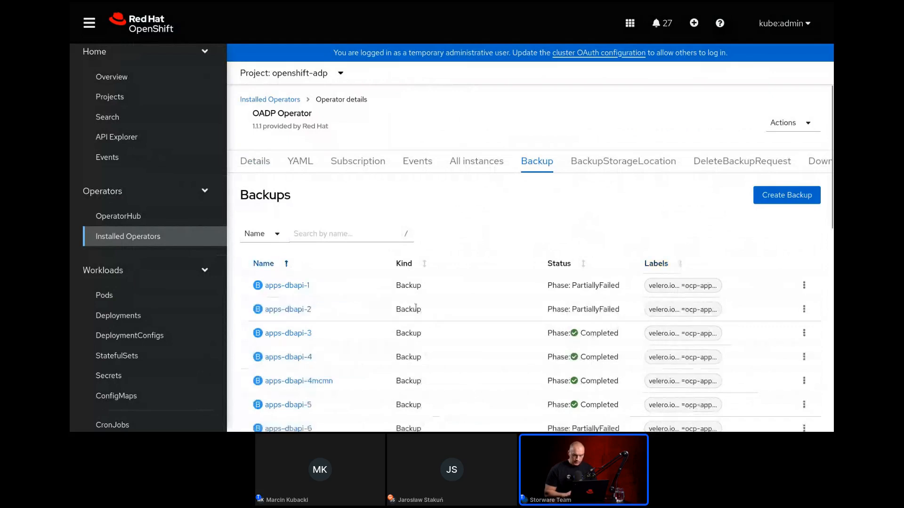
{"action": "left_click_drag", "start_coordinate": [832, 207], "coordinate": [827, 430]}
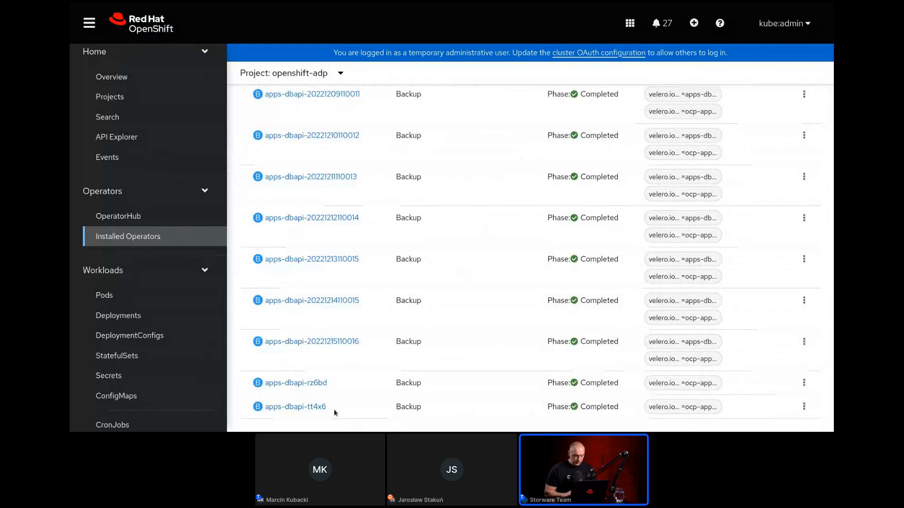
{"action": "left_click", "coordinate": [296, 407]}
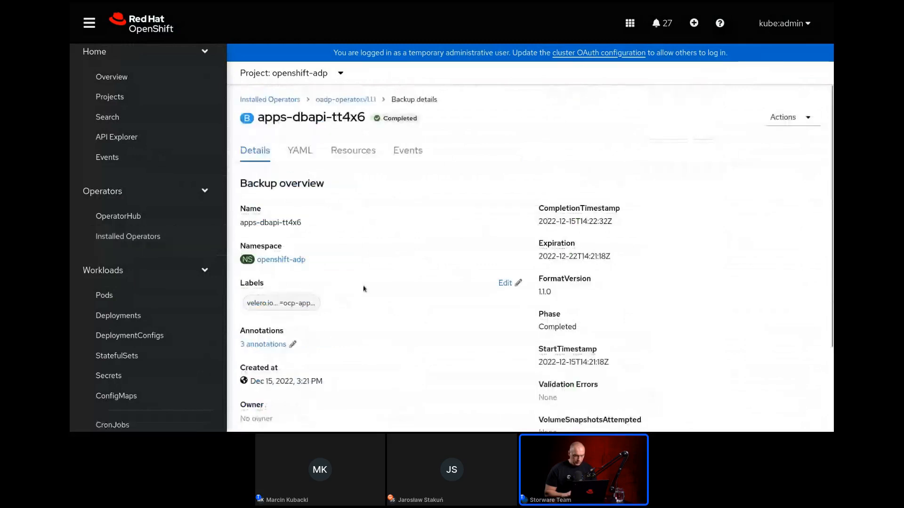
{"action": "left_click_drag", "start_coordinate": [296, 381], "coordinate": [309, 382]}
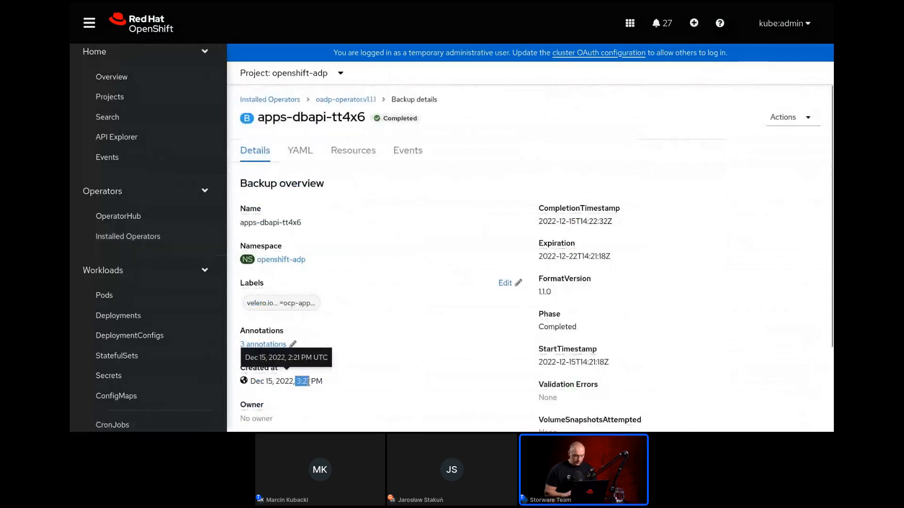
{"action": "left_click", "coordinate": [308, 383]}
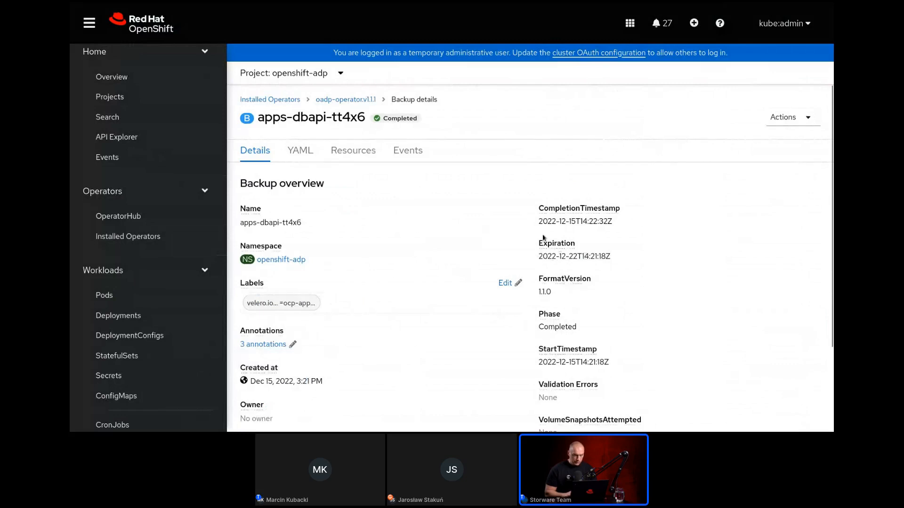
Copy the suffix tt4x6 from the backup's name.
{"action": "left_click_drag", "start_coordinate": [364, 116], "coordinate": [333, 116]}
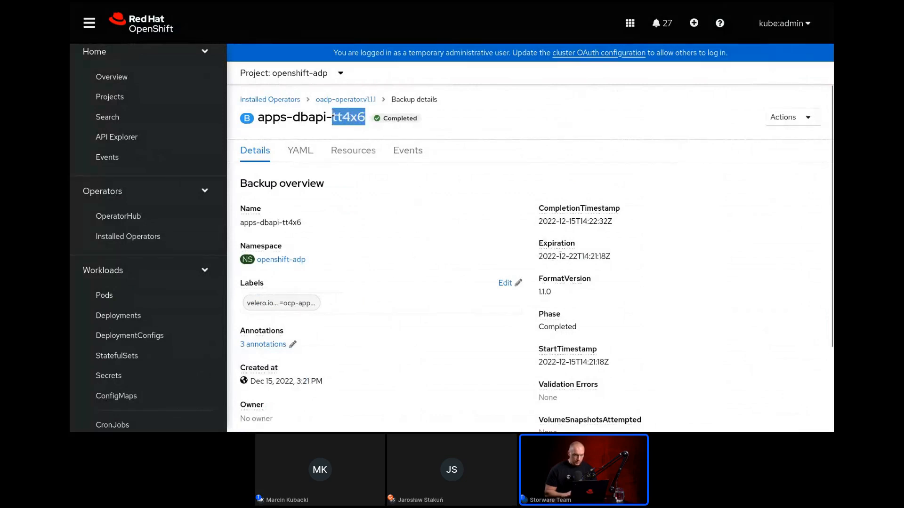
{"action": "right_click", "coordinate": [332, 114]}
{"action": "left_click", "coordinate": [351, 121]}
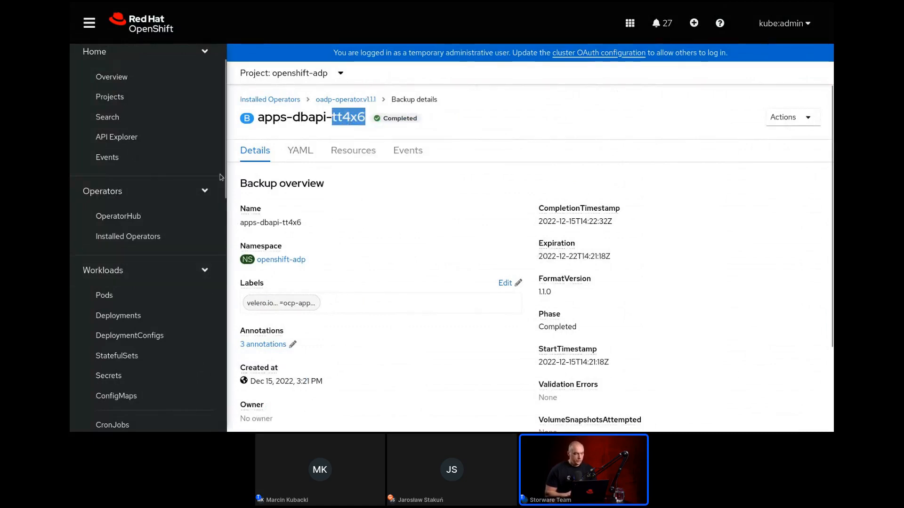
Delete the apps-dbapi project, confirming the deletion with its name.
{"action": "left_click", "coordinate": [150, 103]}
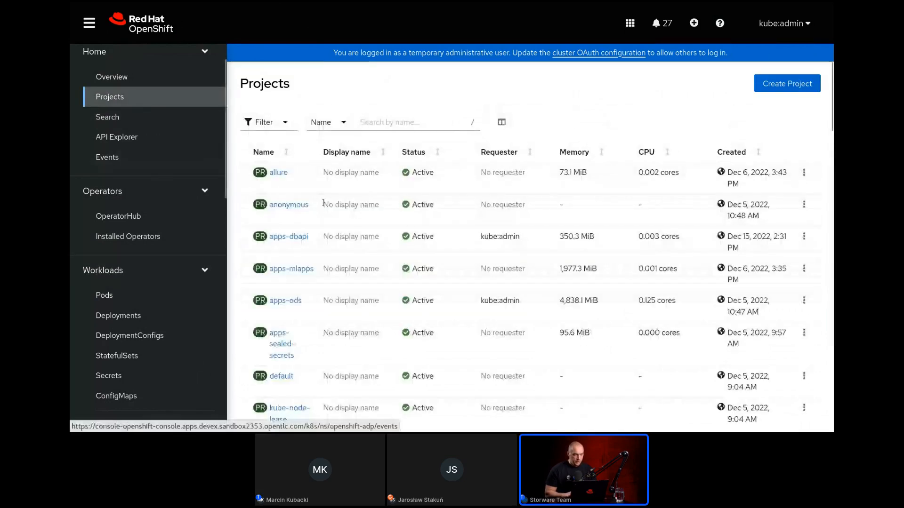
{"action": "left_click", "coordinate": [803, 237]}
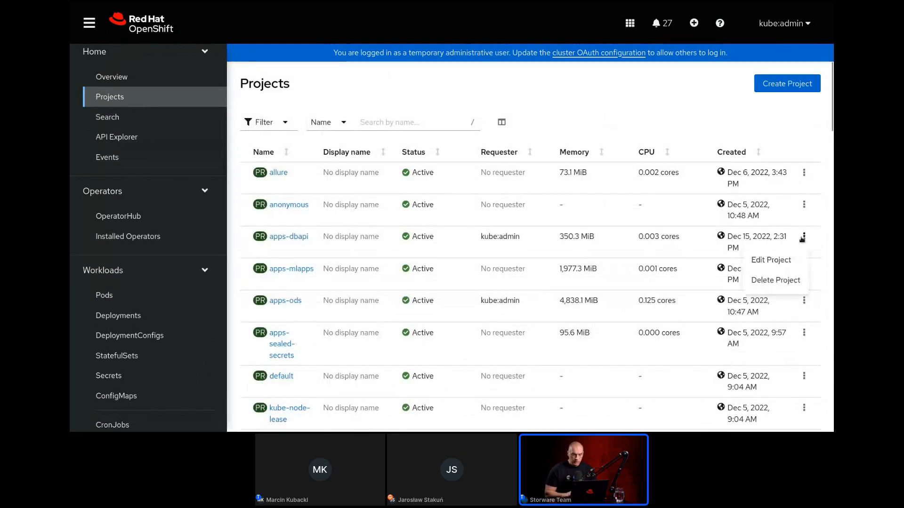
{"action": "left_click", "coordinate": [771, 282]}
{"action": "type", "text": "apps-"}
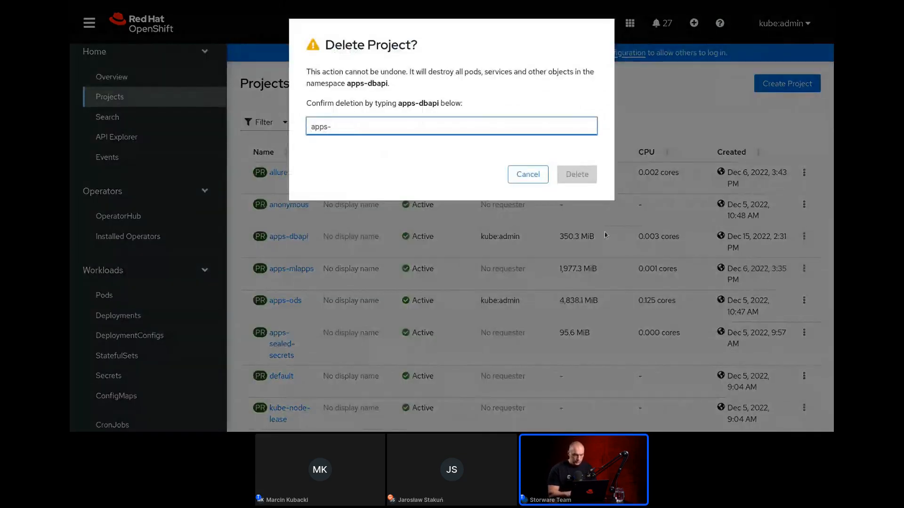
{"action": "type", "text": "dbapi"}
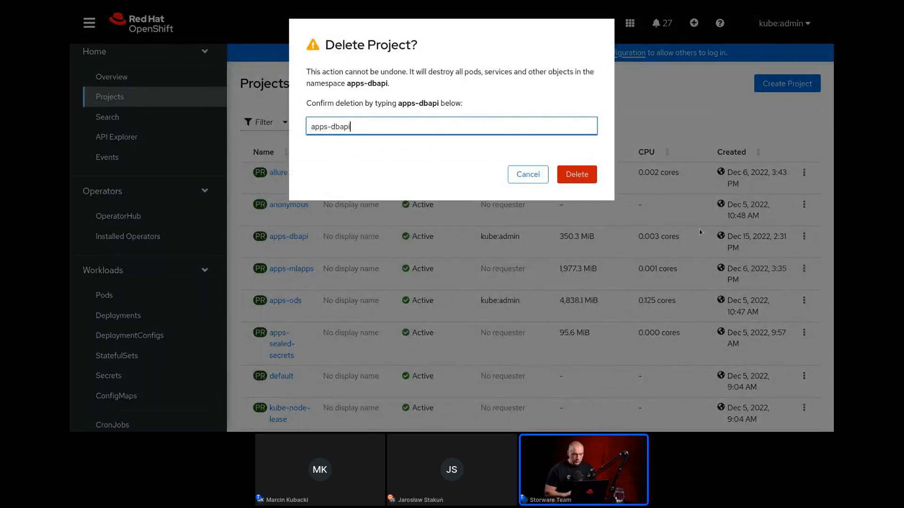
{"action": "left_click", "coordinate": [576, 175]}
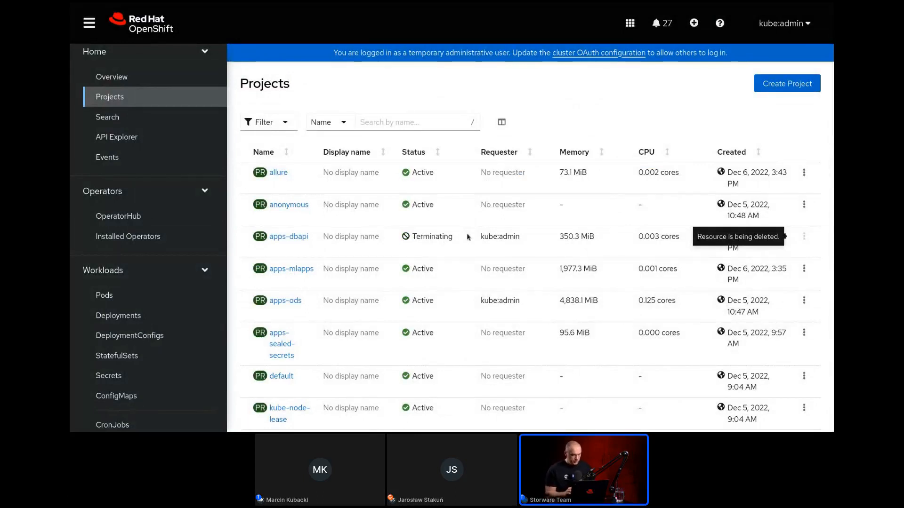
In the Text Editor, set the Restore manifest's backupName to apps-dbapi-tt4x6 and copy the whole manifest.
{"action": "key", "text": "alt+Tab"}
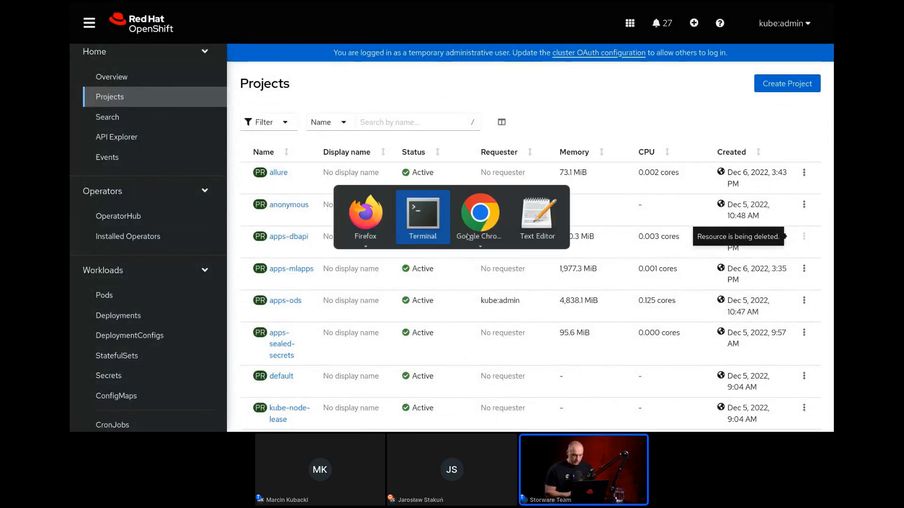
{"action": "key", "text": "Tab"}
{"action": "key", "text": "Tab"}
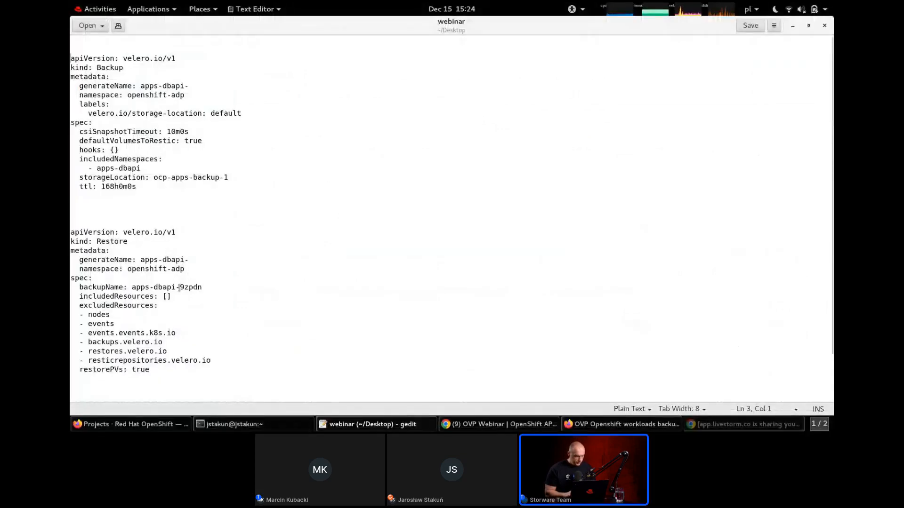
{"action": "double_click", "coordinate": [201, 288]}
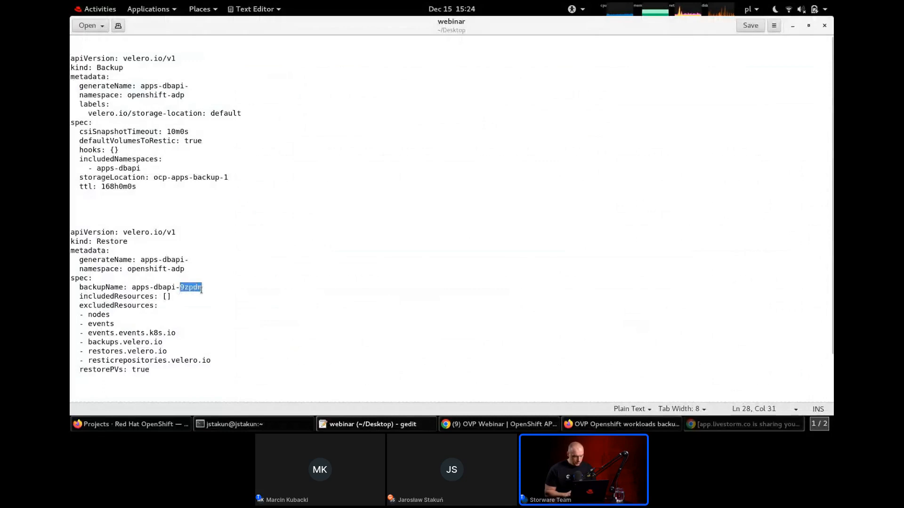
{"action": "key", "text": "ctrl+v"}
{"action": "left_click_drag", "start_coordinate": [153, 374], "coordinate": [71, 232]}
{"action": "key", "text": "ctrl+c"}
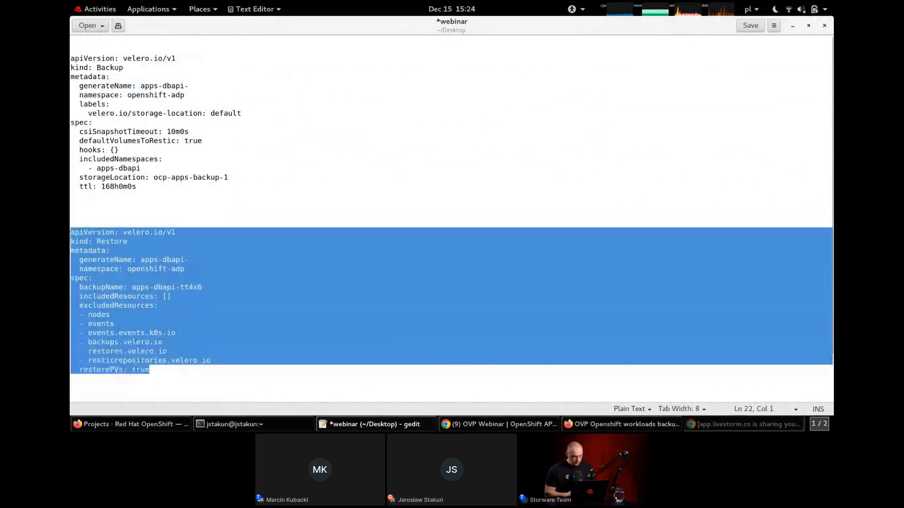
Switch to the terminal and rerun the last curl request to check whether the deleted application still responds.
{"action": "key", "text": "alt+Tab"}
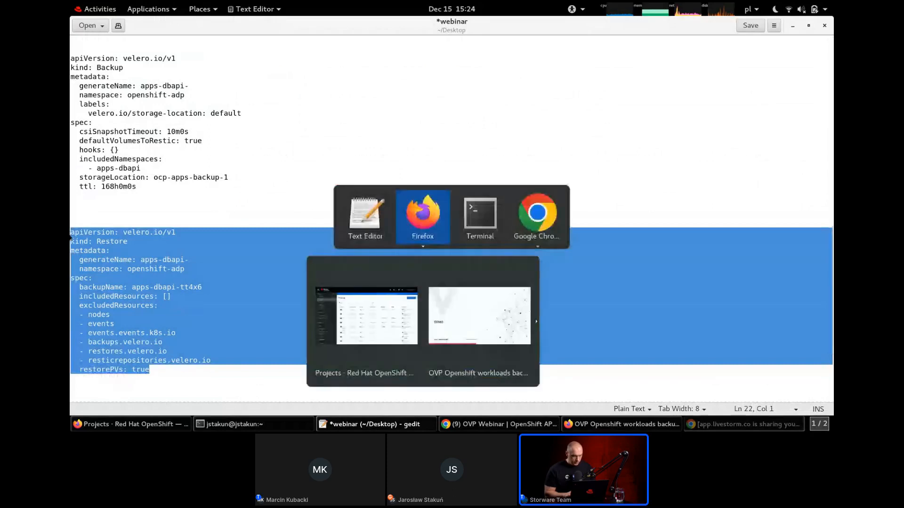
{"action": "key", "text": "alt+Down"}
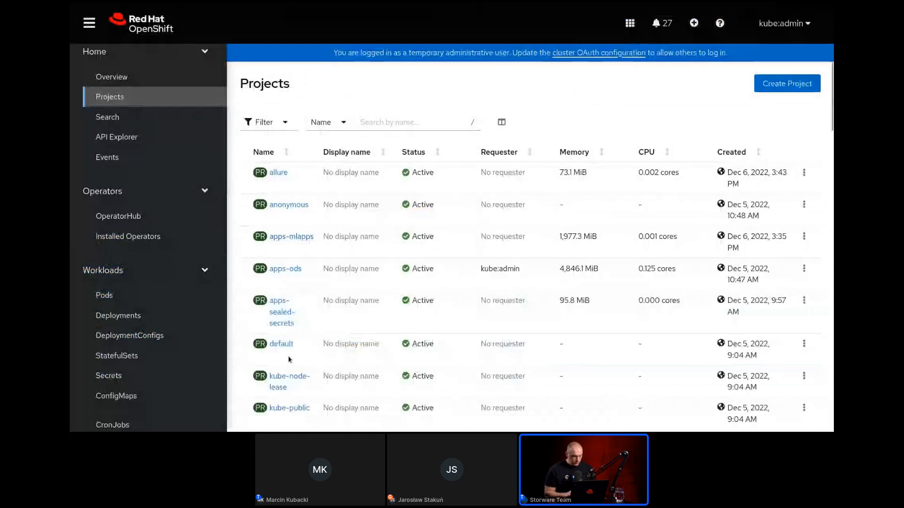
{"action": "key", "text": "alt+Tab"}
{"action": "key", "text": "alt+Tab"}
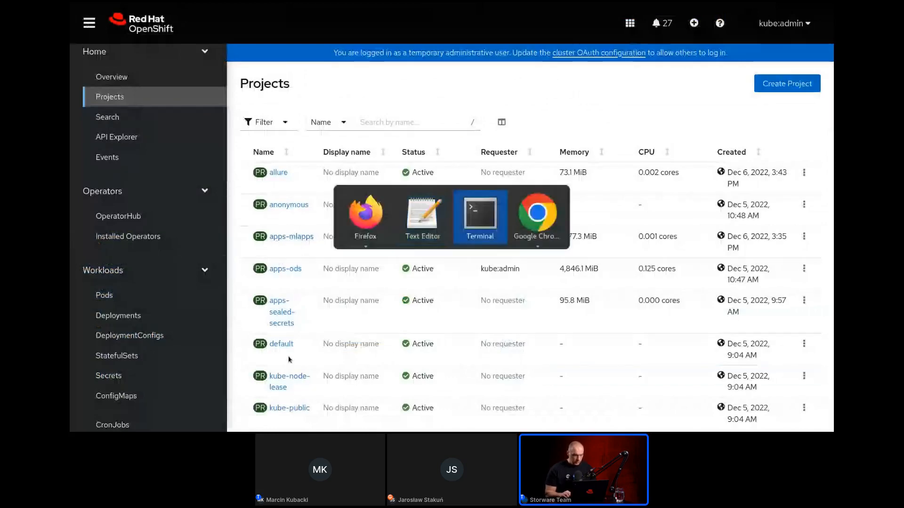
{"action": "key", "text": "Up"}
{"action": "key", "text": "Return"}
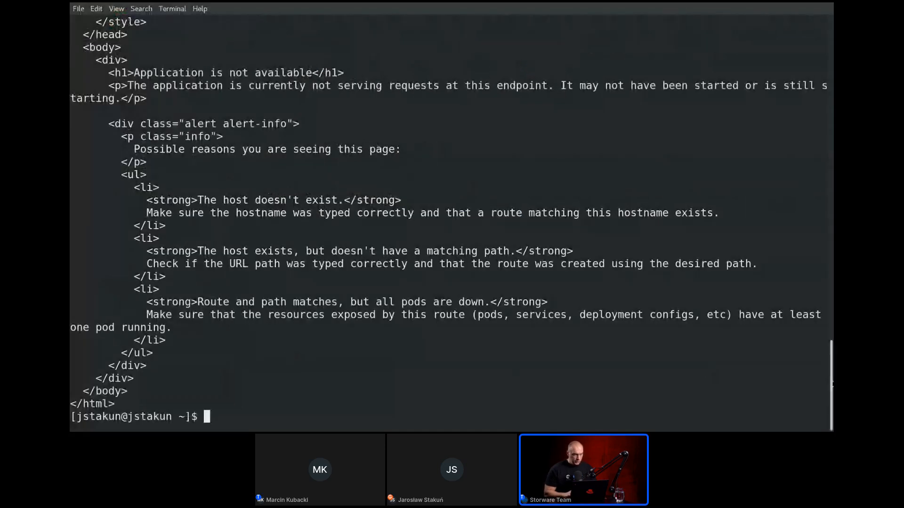
{"action": "scroll", "coordinate": [832, 384], "scroll_direction": "up", "scroll_amount": 1}
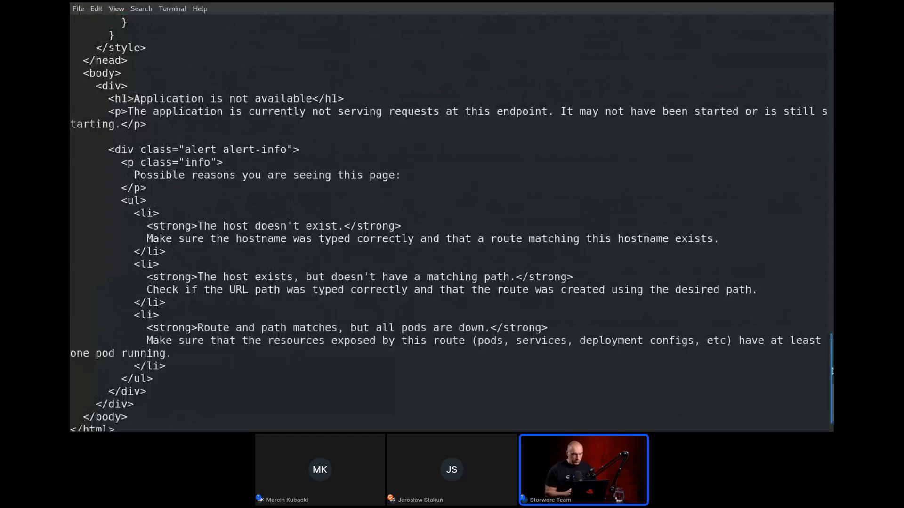
{"action": "scroll", "coordinate": [831, 388], "scroll_direction": "down", "scroll_amount": 1}
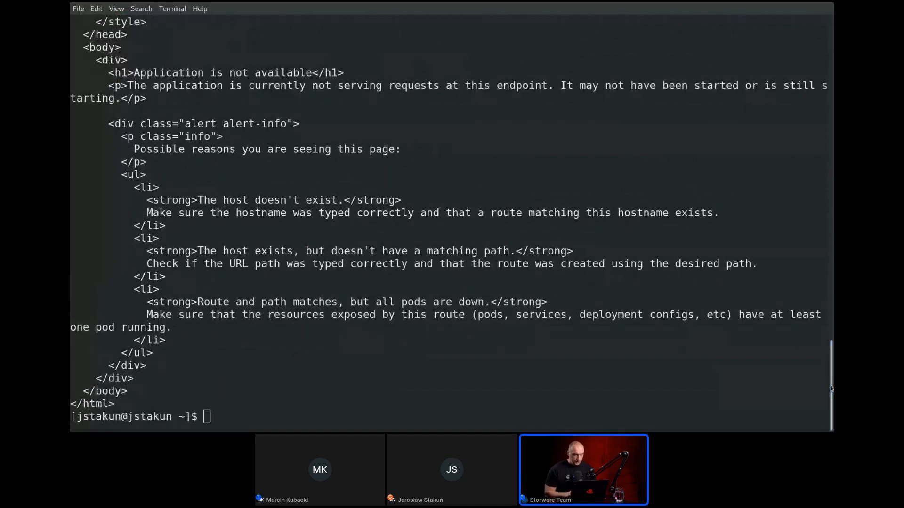
Return to the OpenShift console in Firefox and create the Restore for backup apps-dbapi-tt4x6 from the copied YAML in openshift-adp.
{"action": "key", "text": "alt+Tab"}
{"action": "key", "text": "Down"}
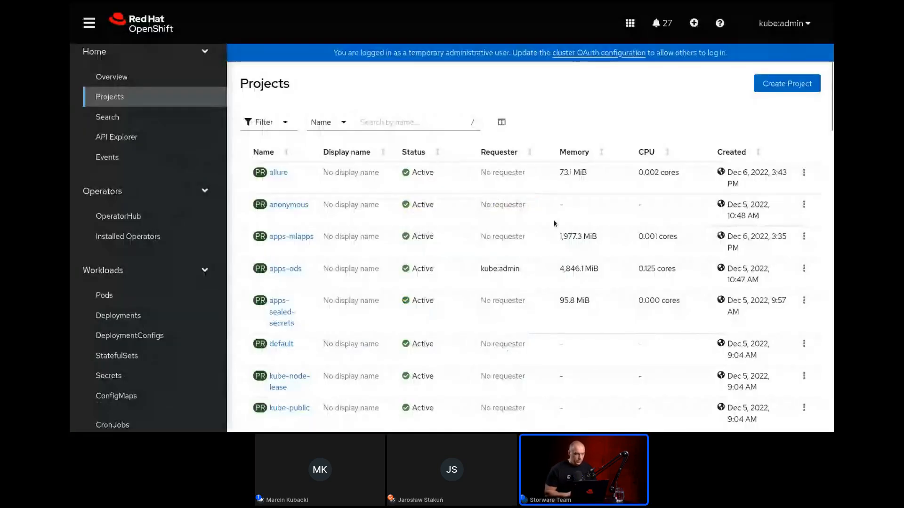
{"action": "left_click", "coordinate": [694, 23]}
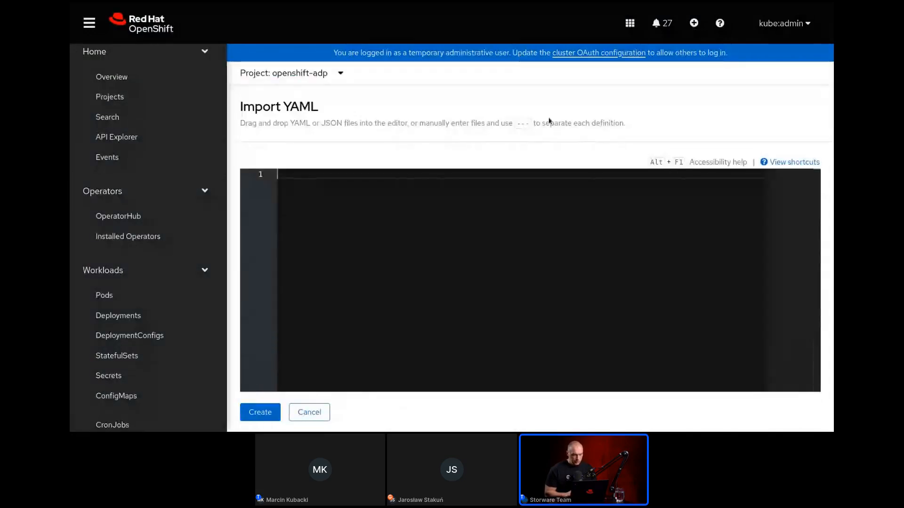
{"action": "key", "text": "ctrl+f"}
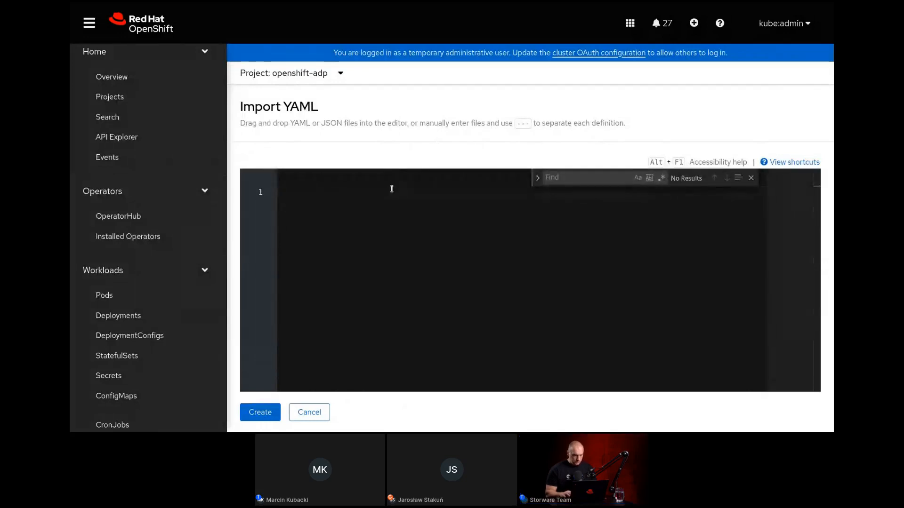
{"action": "key", "text": "ctrl+v"}
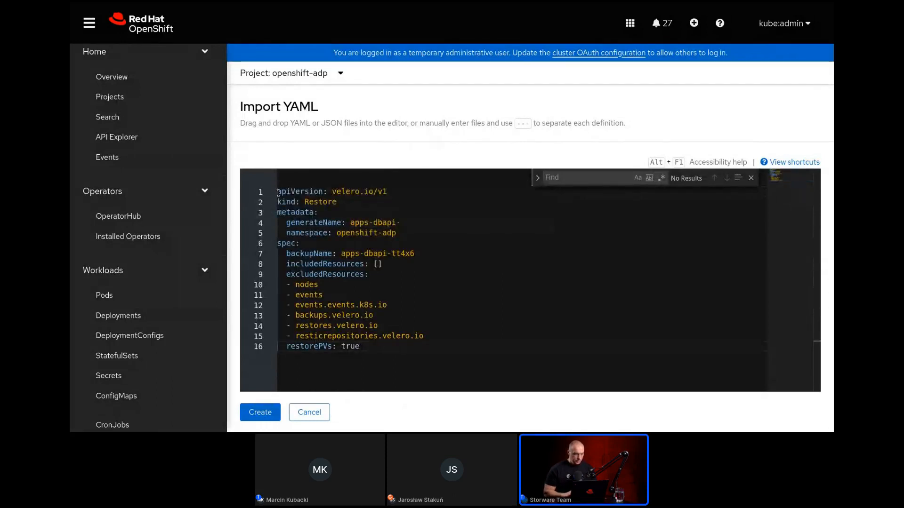
{"action": "left_click", "coordinate": [291, 191]}
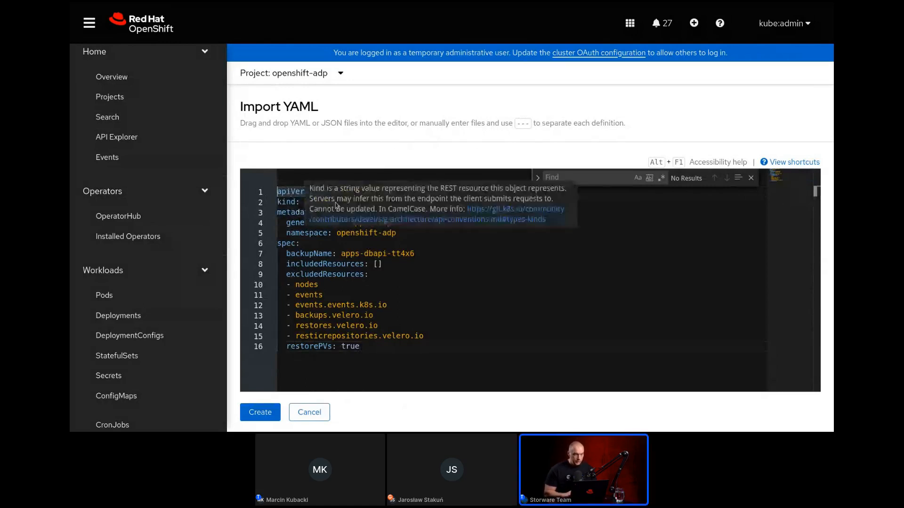
{"action": "mouse_move", "coordinate": [356, 279]}
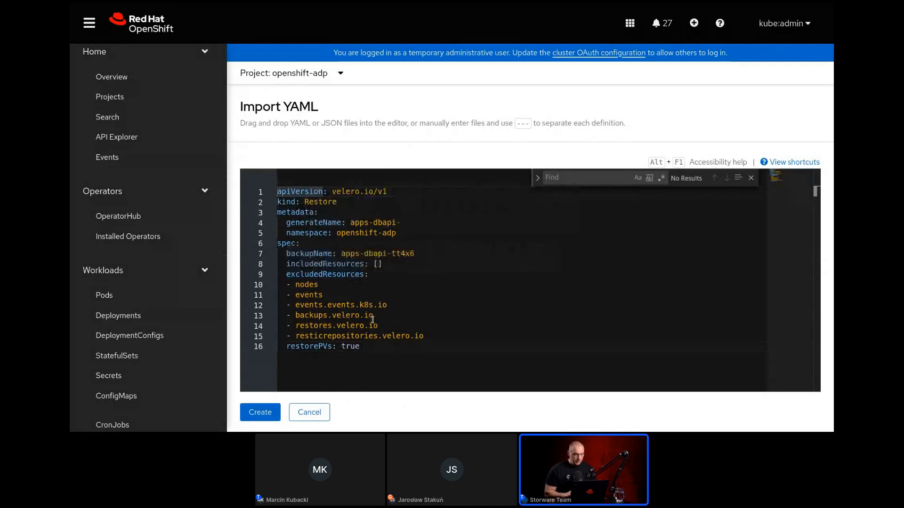
{"action": "mouse_move", "coordinate": [392, 256]}
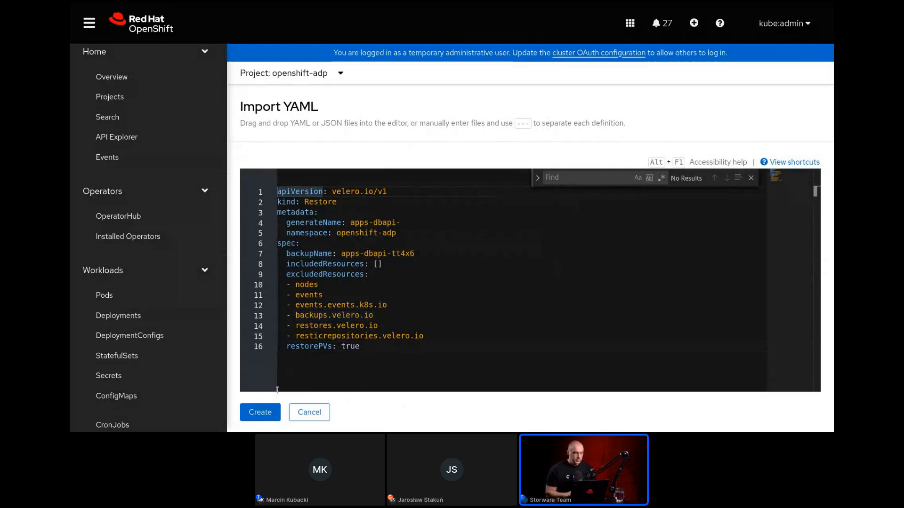
{"action": "left_click", "coordinate": [261, 412]}
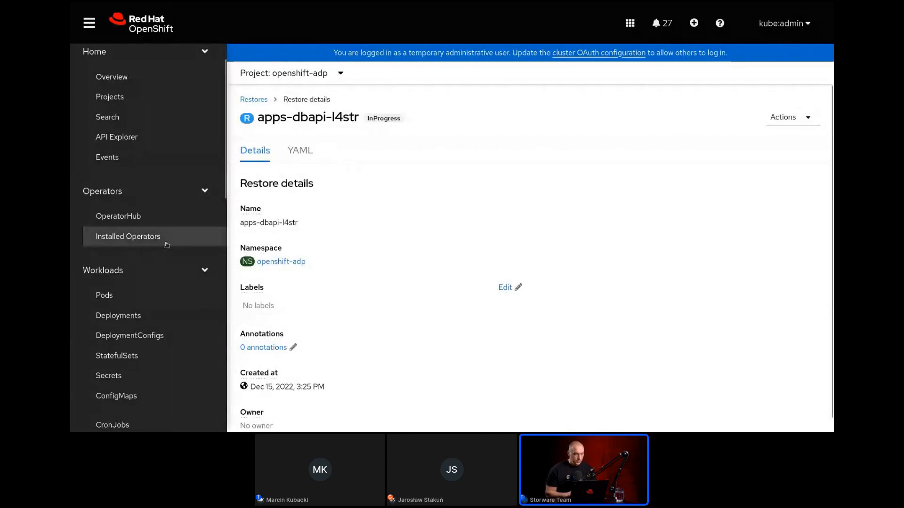
Check the project list for apps-dbapi and view the pods in that project.
{"action": "left_click", "coordinate": [167, 96]}
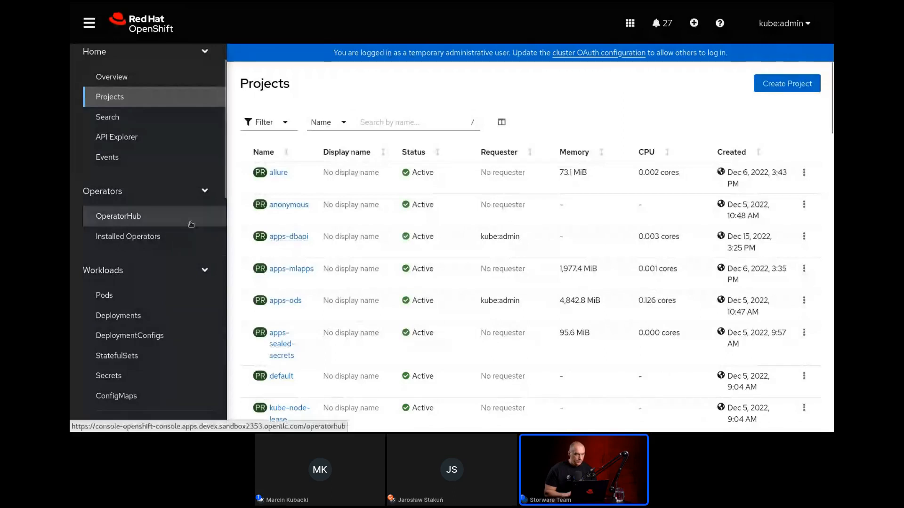
{"action": "left_click", "coordinate": [146, 301]}
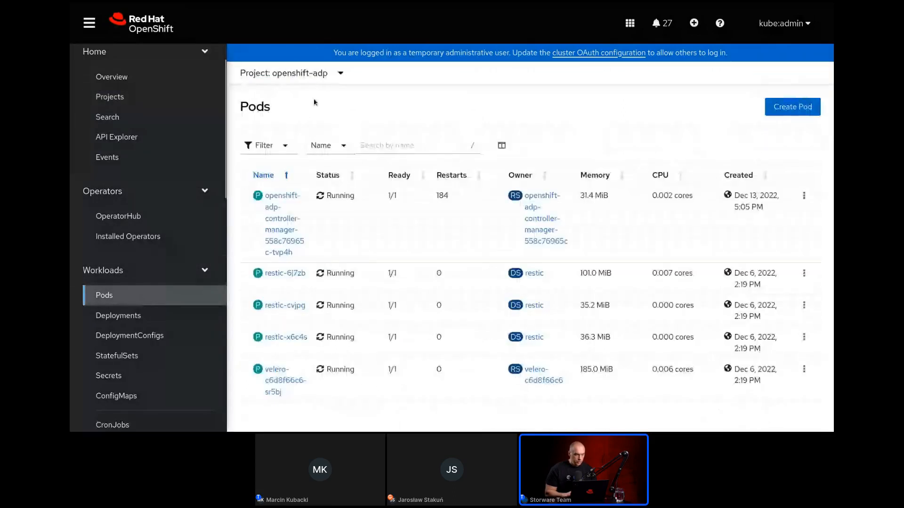
{"action": "left_click", "coordinate": [310, 71]}
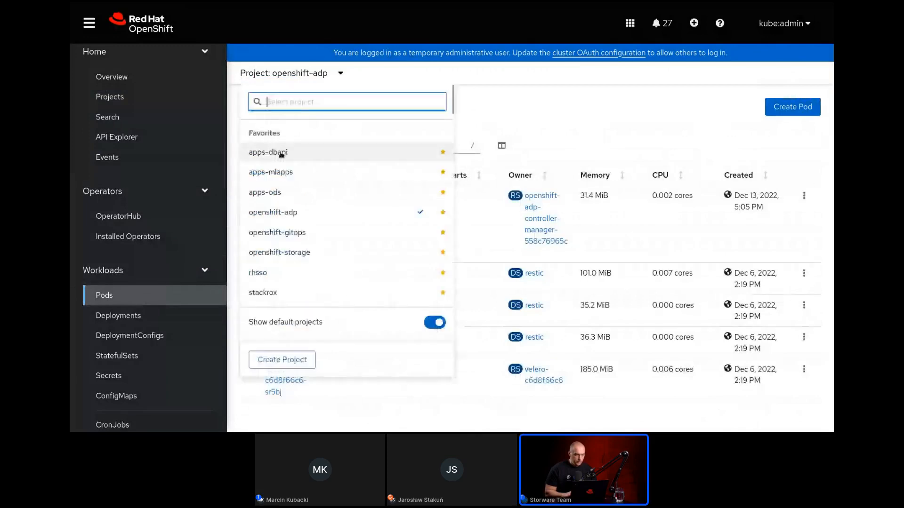
{"action": "left_click", "coordinate": [281, 152]}
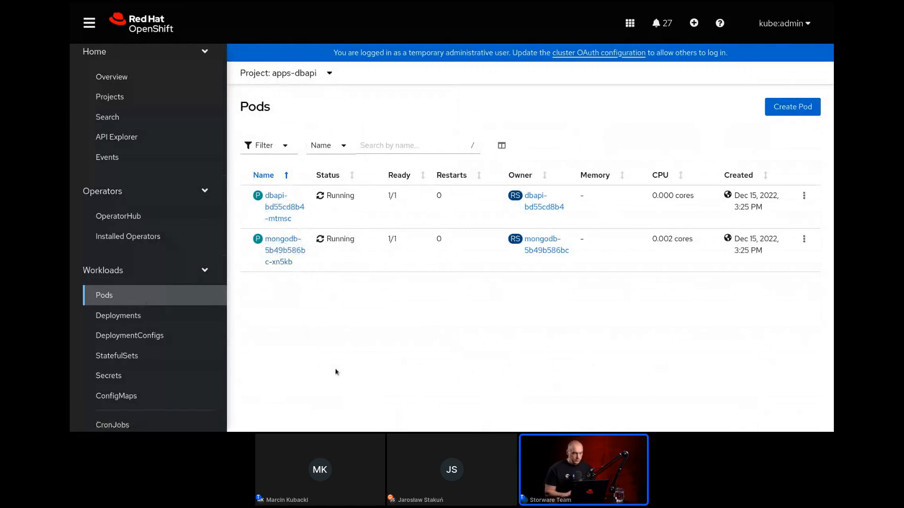
In the terminal, clear the screen and rerun curl -k $ROUTE/camel/v1/cache/test/10 to check the restored application's data.
{"action": "key", "text": "alt+Tab"}
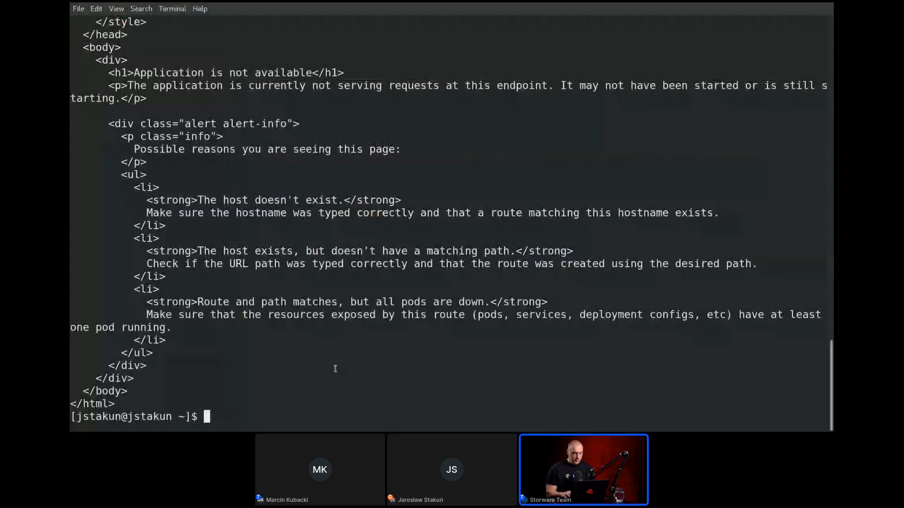
{"action": "type", "text": "cle"}
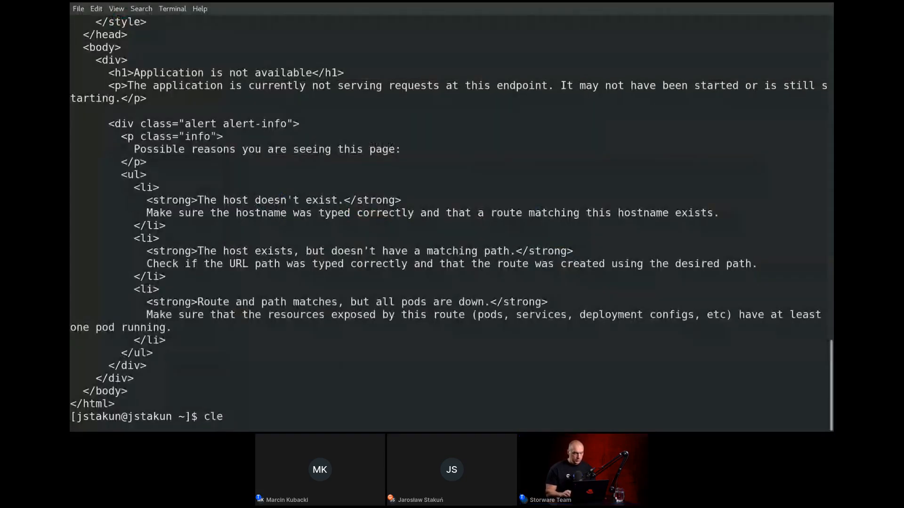
{"action": "type", "text": "an"}
{"action": "key", "text": "Return"}
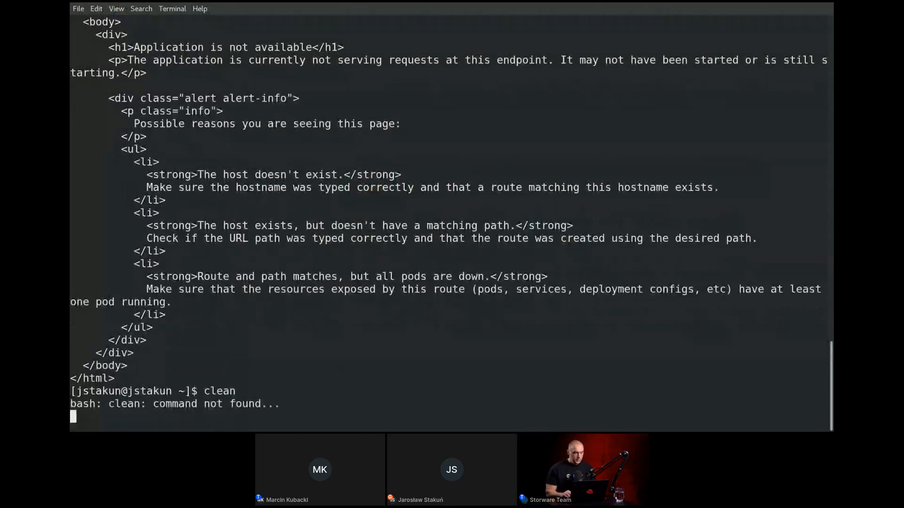
{"action": "key", "text": "ctrl+l"}
{"action": "type", "text": "clear"}
{"action": "key", "text": "Up"}
{"action": "key", "text": "Up"}
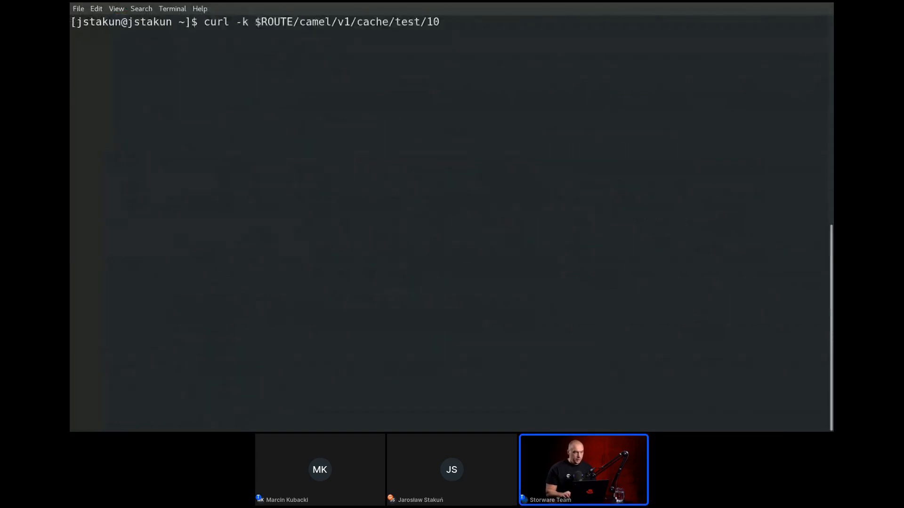
{"action": "key", "text": "Return"}
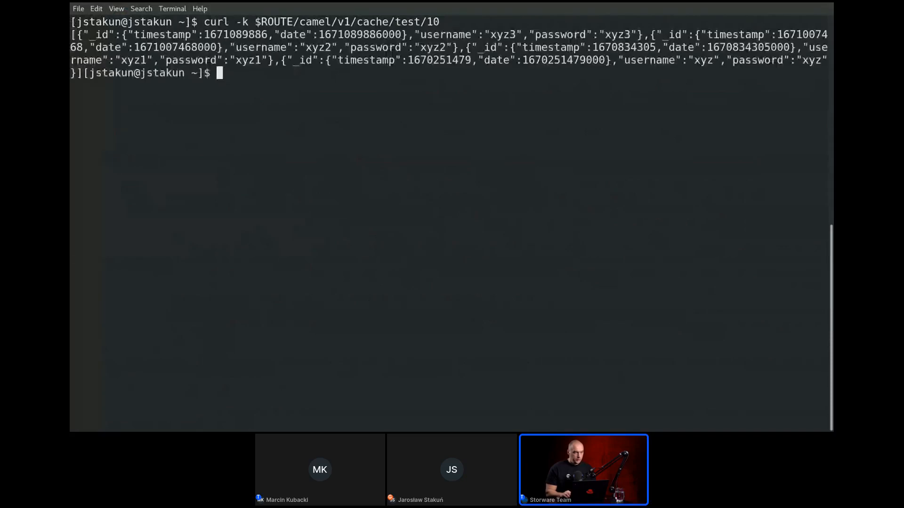
Rerun the curl request piped through jq to output each record's username and password as tab-separated values.
{"action": "key", "text": "Up"}
{"action": "key", "text": "Up"}
{"action": "key", "text": "Up"}
{"action": "key", "text": "Return"}
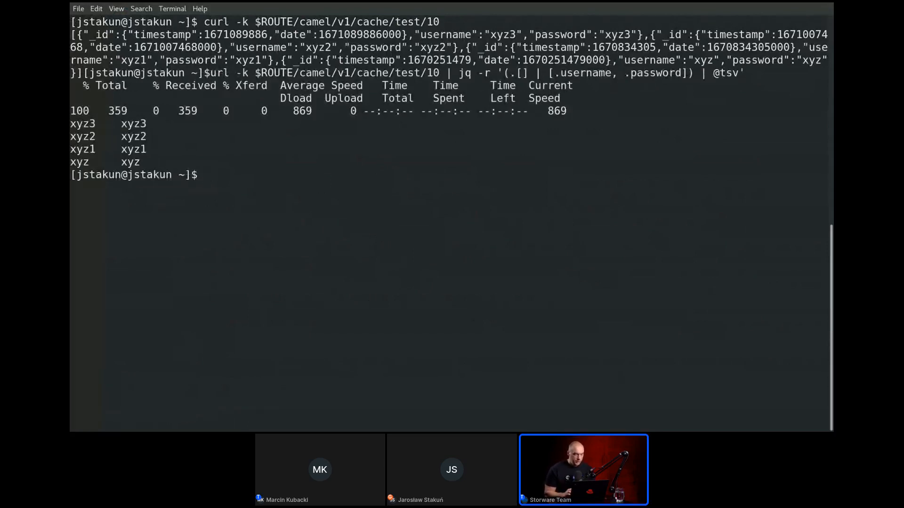
Return to the OpenShift console in Firefox, view the installed operators and open the project selection.
{"action": "key", "text": "alt+Tab"}
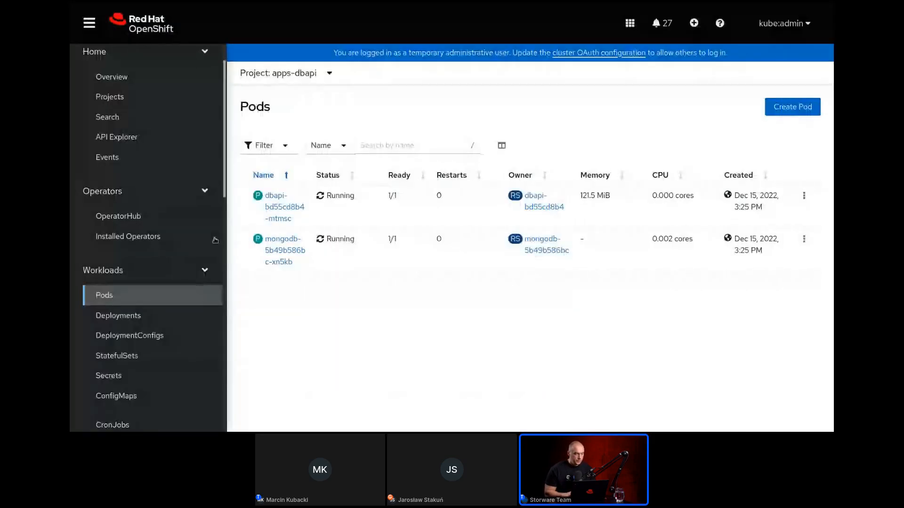
{"action": "left_click", "coordinate": [175, 236]}
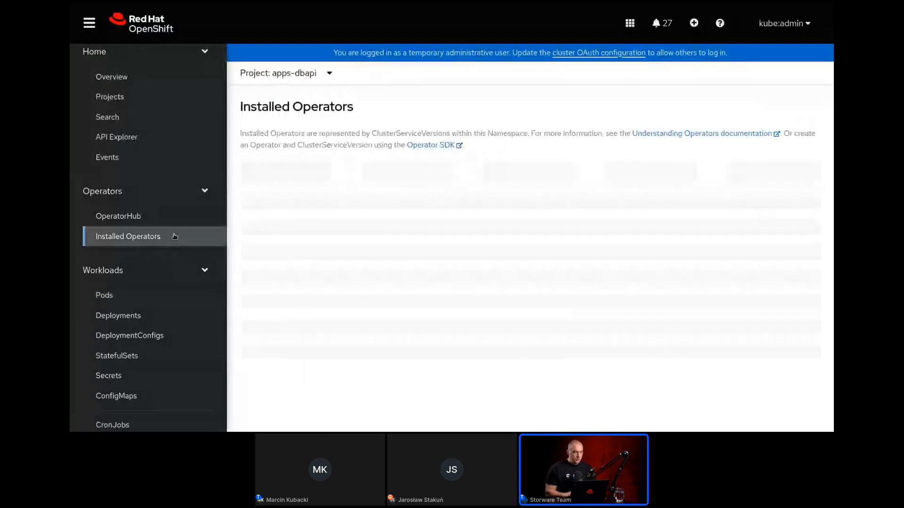
{"action": "left_click", "coordinate": [299, 75]}
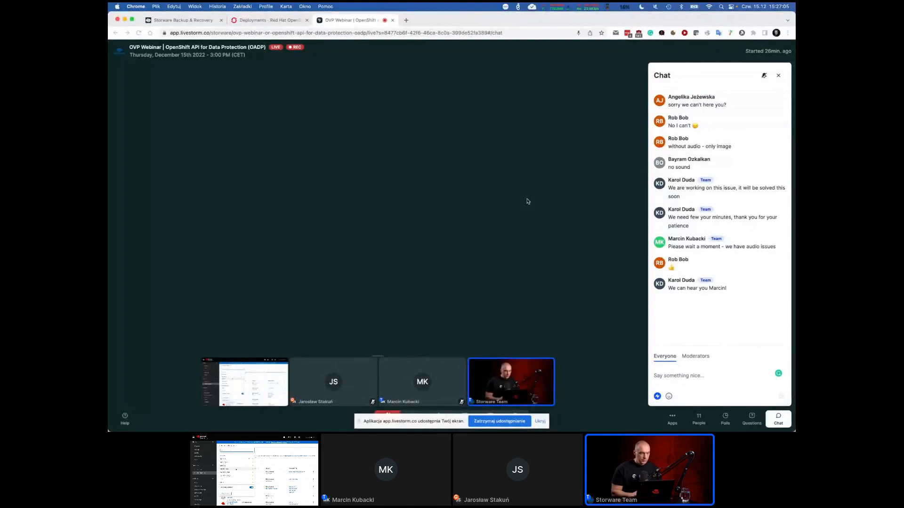
Switch to Storware Backup & Recovery in Chrome and log out of its dashboard.
{"action": "left_click", "coordinate": [170, 19]}
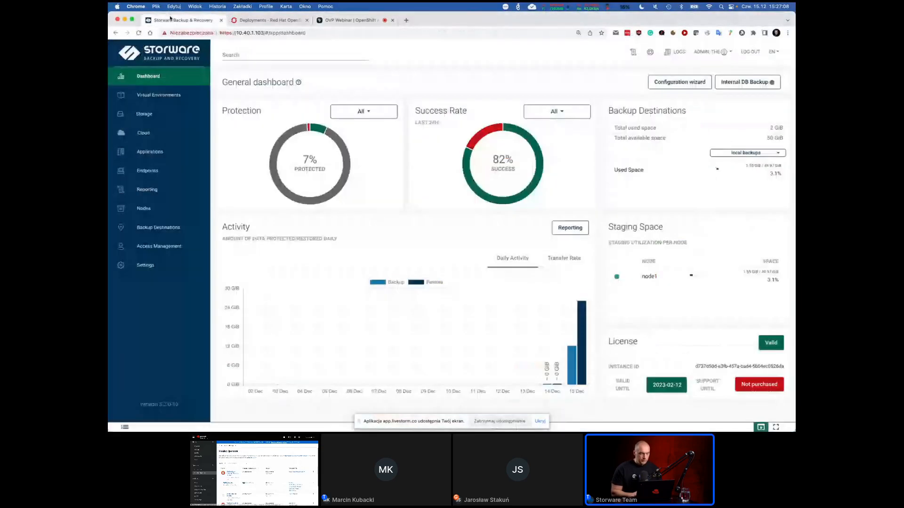
{"action": "left_click", "coordinate": [762, 53]}
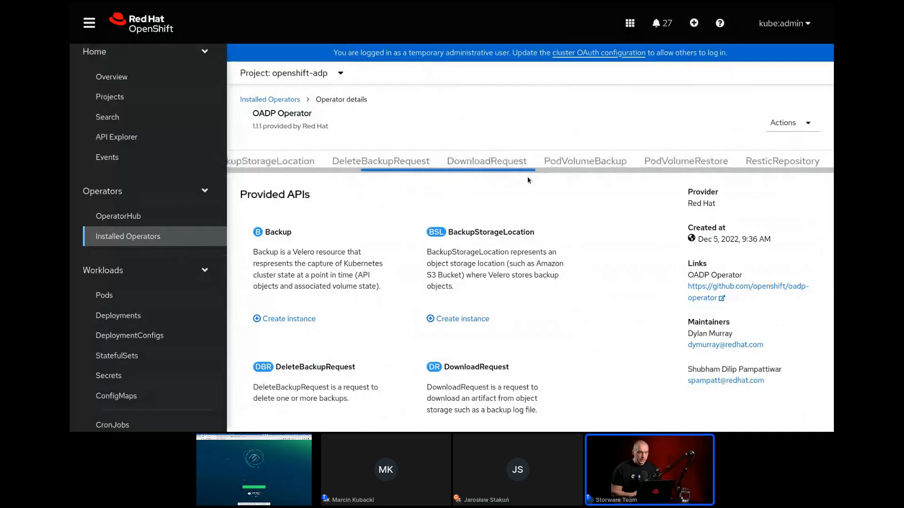
In the OADP Operator's details, show its schedules and open the apps-dbapi schedule.
{"action": "scroll", "coordinate": [471, 162], "scroll_direction": "left", "scroll_amount": 5}
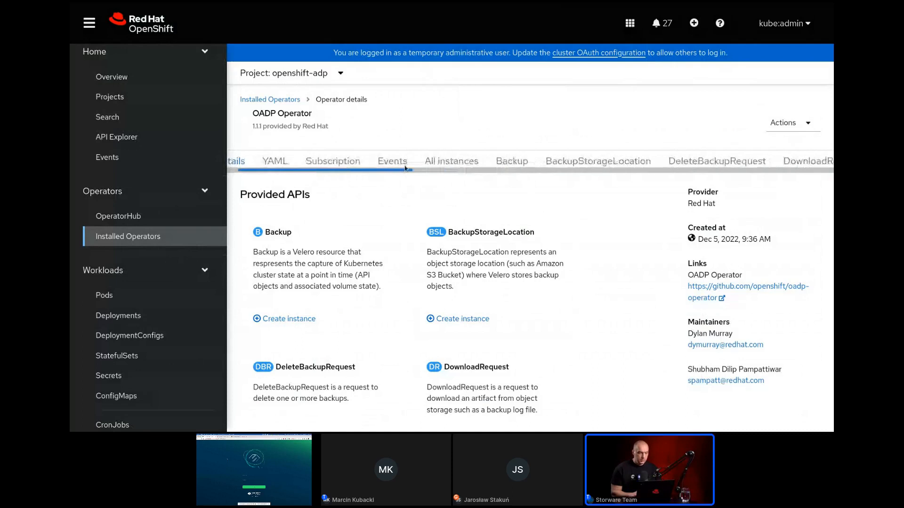
{"action": "scroll", "coordinate": [405, 168], "scroll_direction": "left", "scroll_amount": 2}
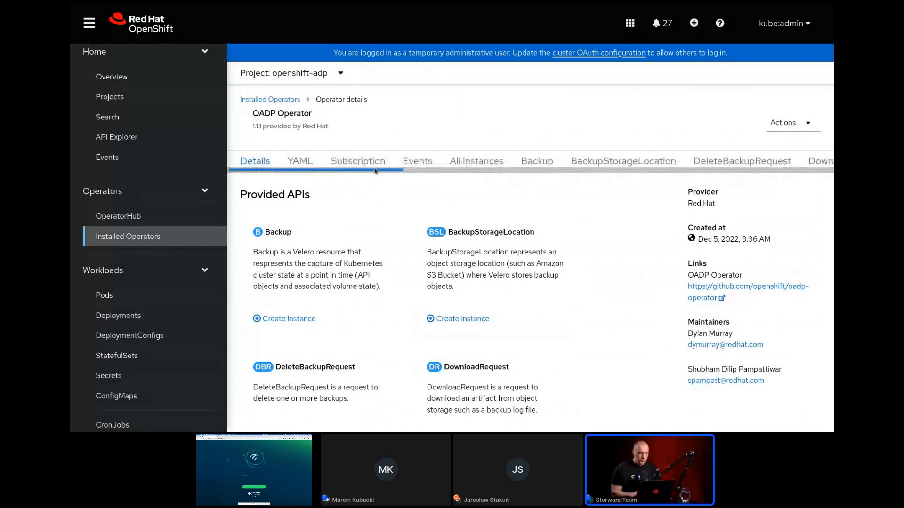
{"action": "left_click_drag", "start_coordinate": [431, 170], "coordinate": [824, 178]}
{"action": "scroll", "coordinate": [612, 161], "scroll_direction": "left", "scroll_amount": 10}
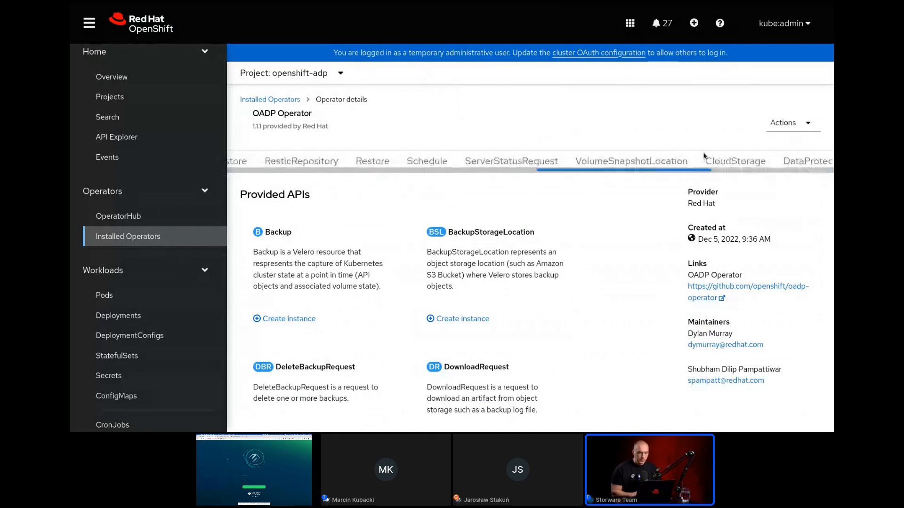
{"action": "left_click", "coordinate": [653, 162]}
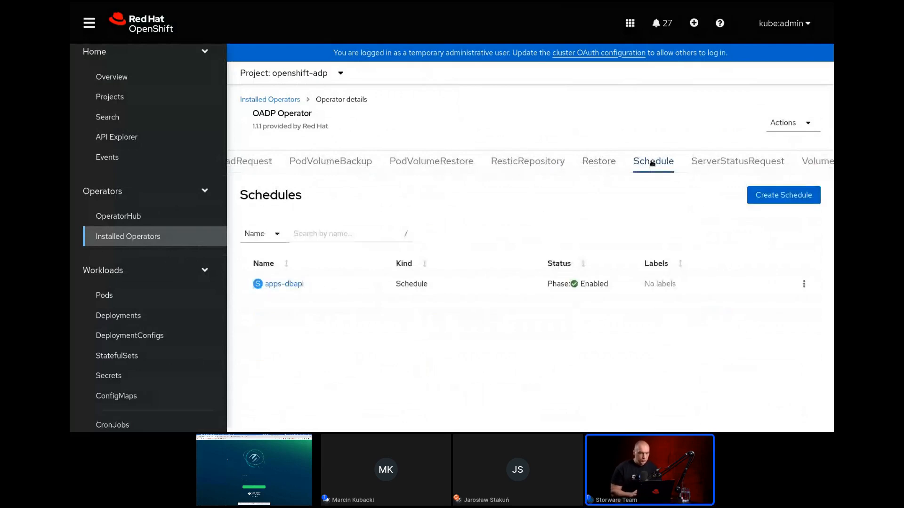
{"action": "left_click", "coordinate": [291, 283]}
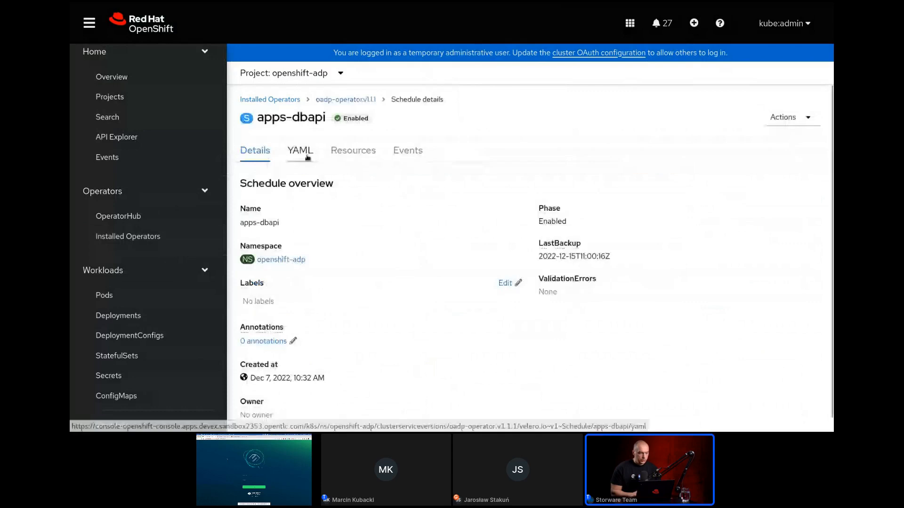
View the apps-dbapi schedule's YAML, collapse its managedFields and metadata sections, and highlight the cron expression in the spec.
{"action": "left_click", "coordinate": [307, 157]}
{"action": "left_click", "coordinate": [271, 245]}
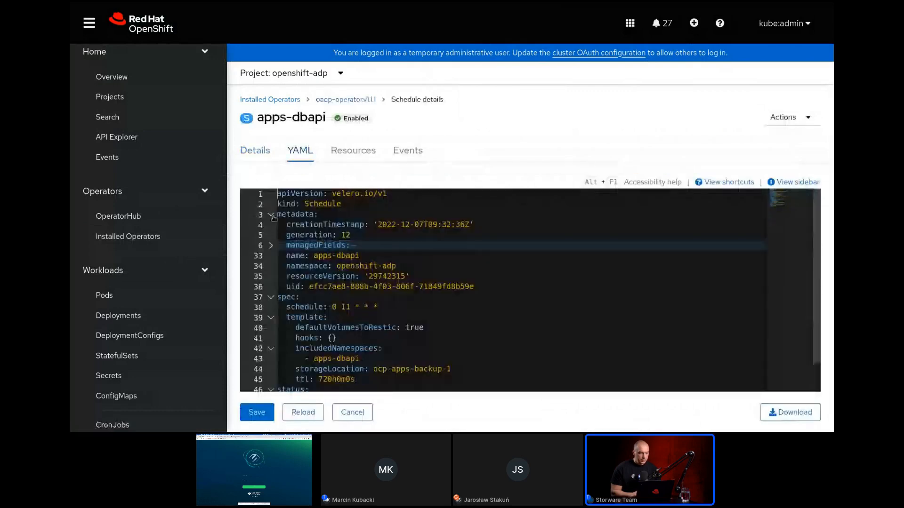
{"action": "left_click", "coordinate": [272, 215]}
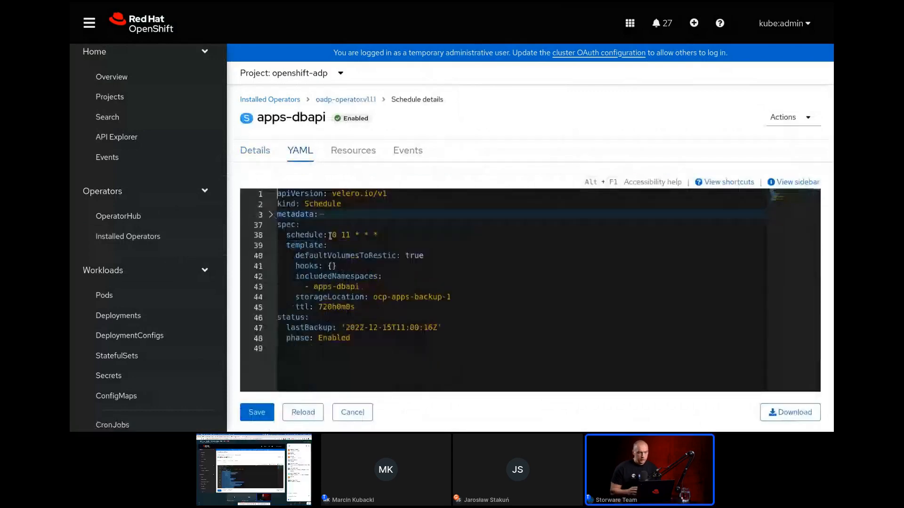
{"action": "left_click_drag", "start_coordinate": [332, 235], "coordinate": [381, 234]}
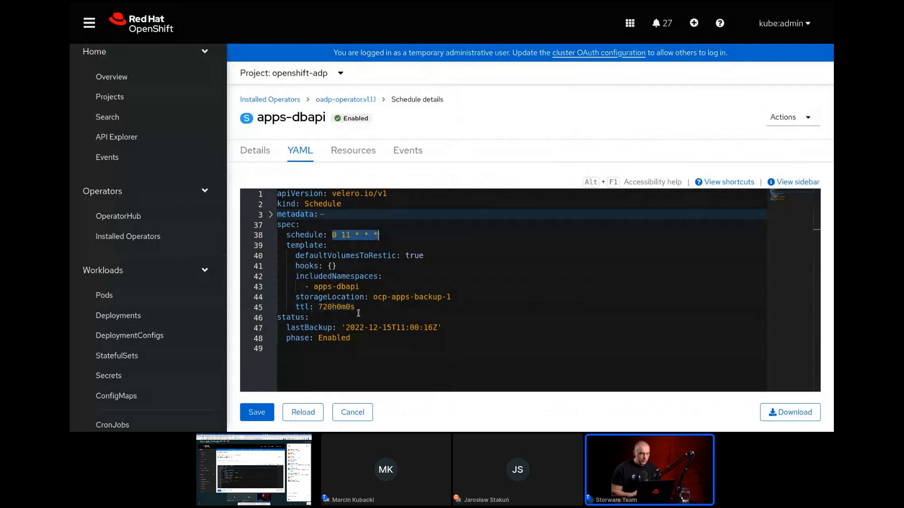
Return to the OADP Operator's details and review its backups down to the dated ones made by the schedule.
{"action": "left_click", "coordinate": [337, 99]}
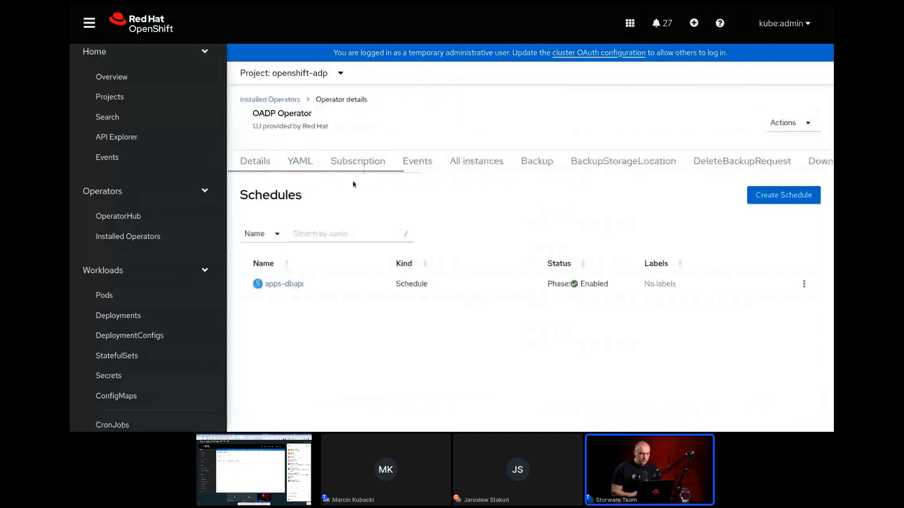
{"action": "left_click", "coordinate": [528, 165]}
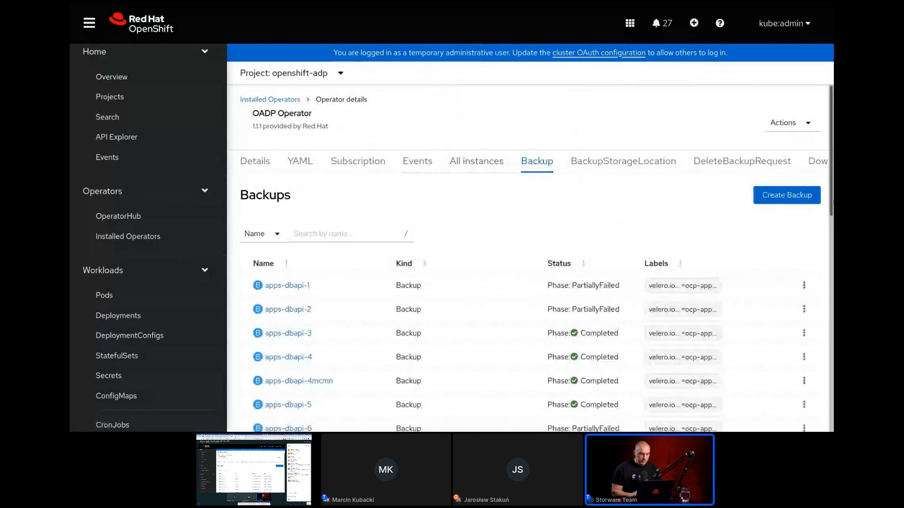
{"action": "scroll", "coordinate": [530, 259], "scroll_direction": "down", "scroll_amount": 1}
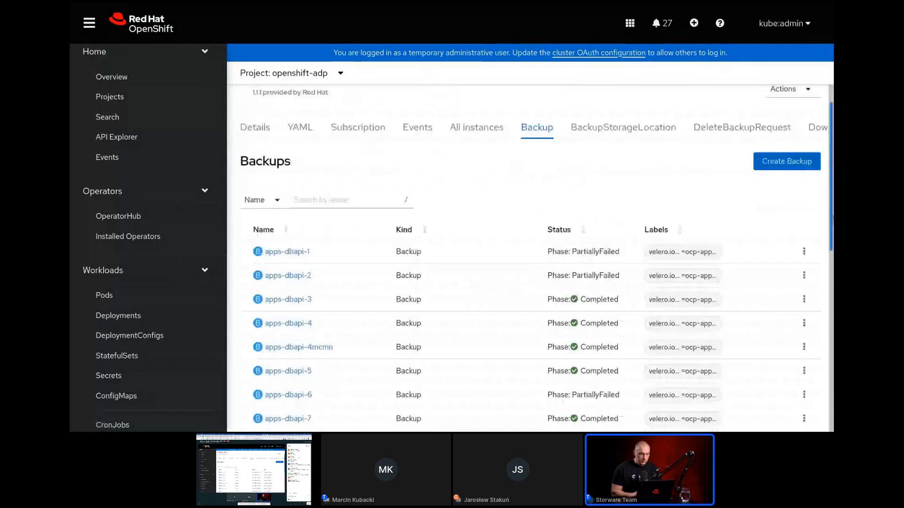
{"action": "left_click_drag", "start_coordinate": [832, 218], "coordinate": [832, 367]}
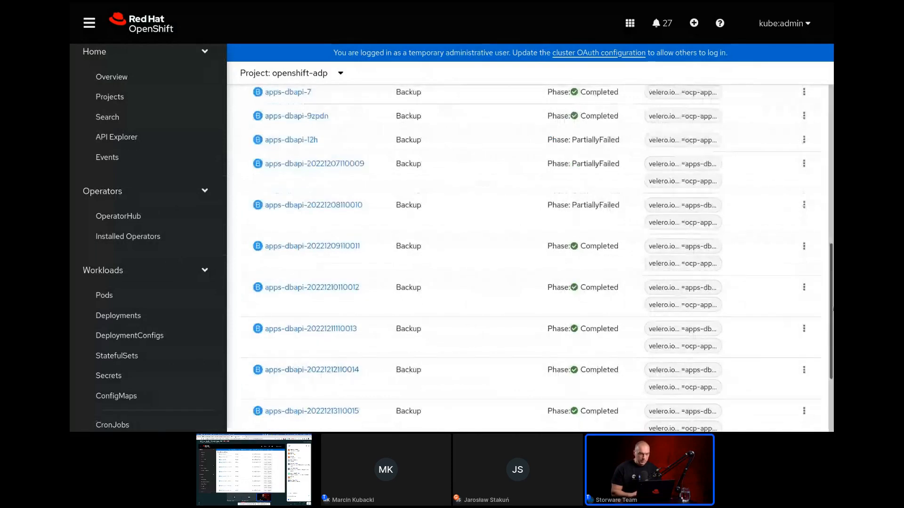
{"action": "left_click_drag", "start_coordinate": [832, 318], "coordinate": [832, 371]}
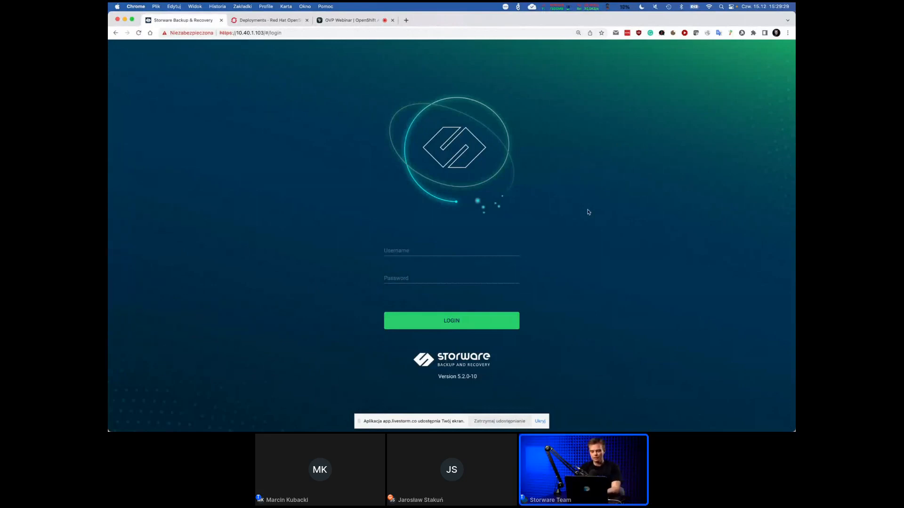
Switch to Storware Backup & Recovery and log in as admin with the account password.
{"action": "left_click", "coordinate": [413, 247]}
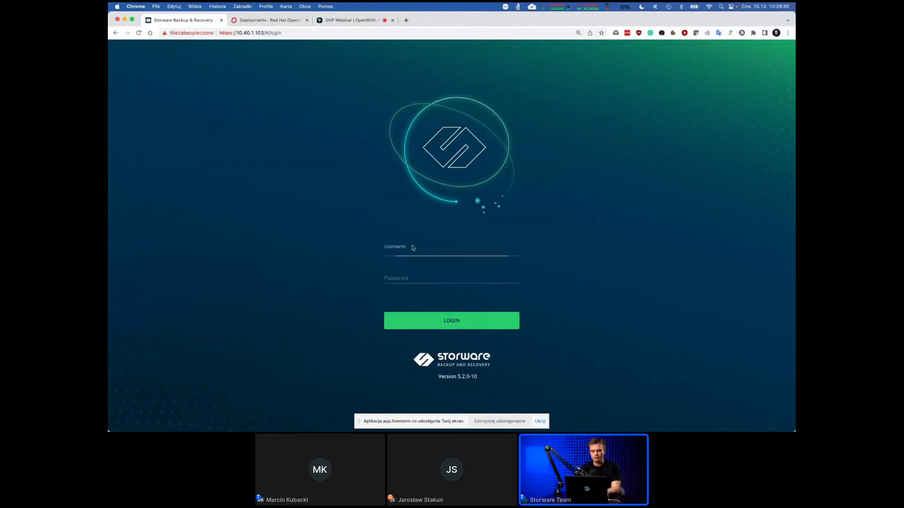
{"action": "type", "text": "admin"}
{"action": "key", "text": "Tab"}
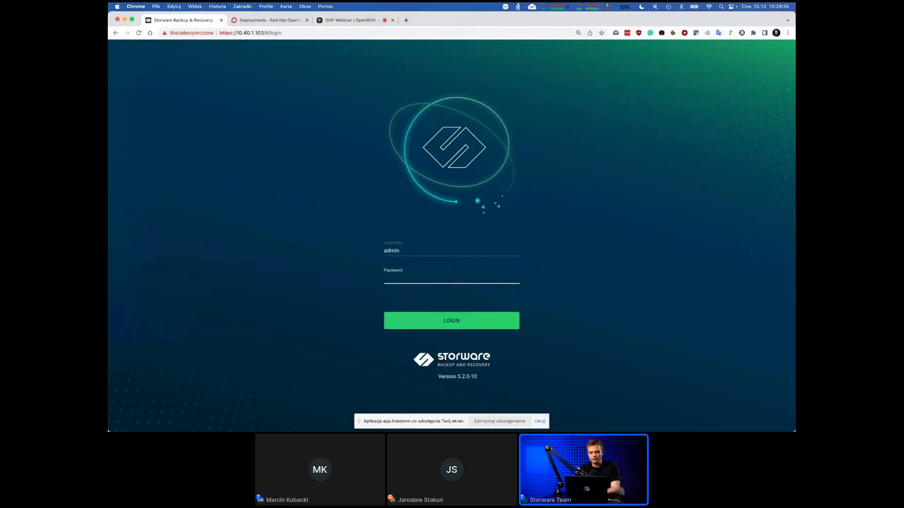
{"action": "key", "text": "Return"}
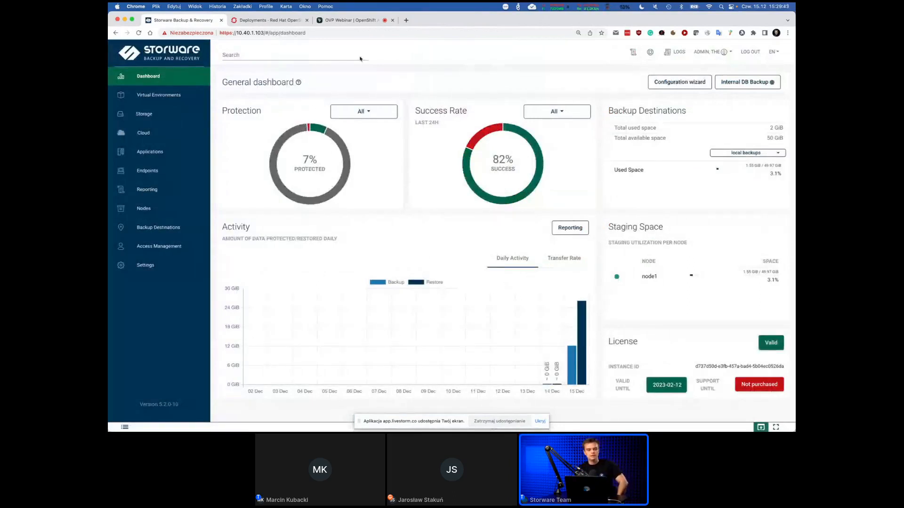
In the virtual environments infrastructure, run an inventory synchronization for the Red Hat OpenShift hypervisor manager.
{"action": "left_click", "coordinate": [135, 101]}
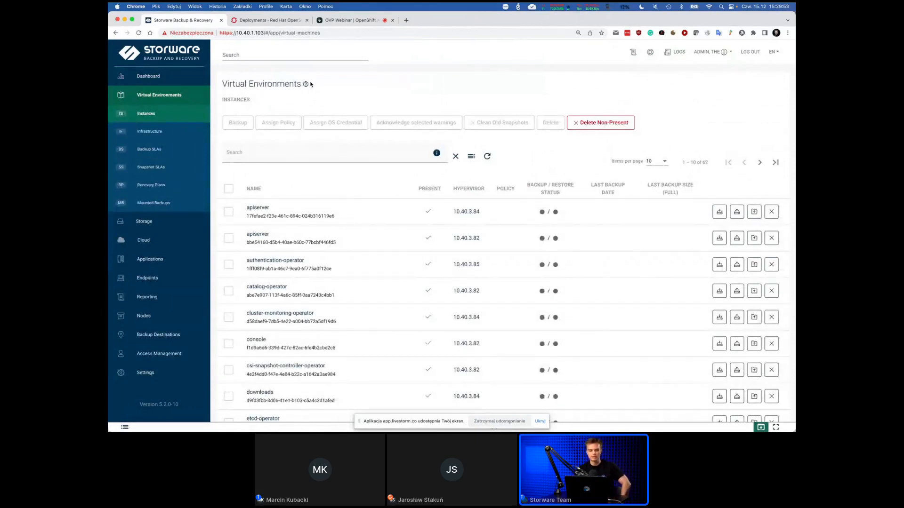
{"action": "left_click", "coordinate": [155, 133]}
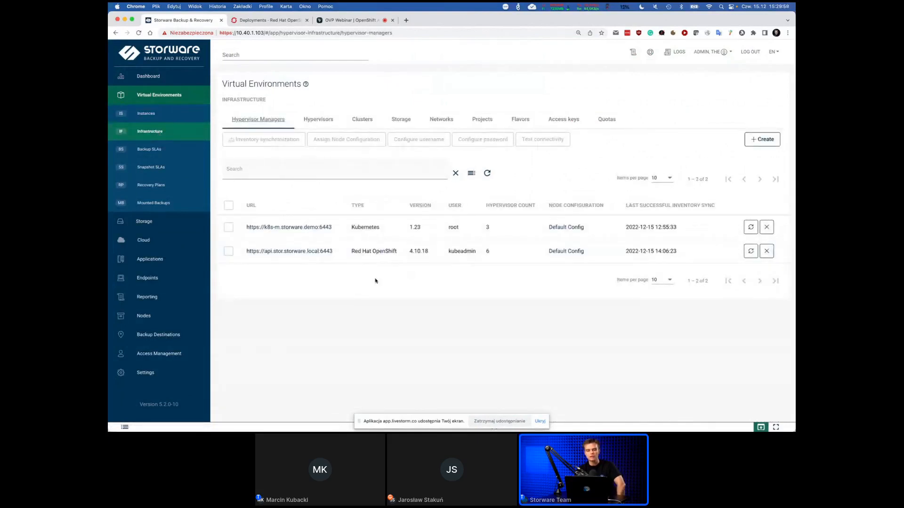
{"action": "left_click", "coordinate": [750, 252]}
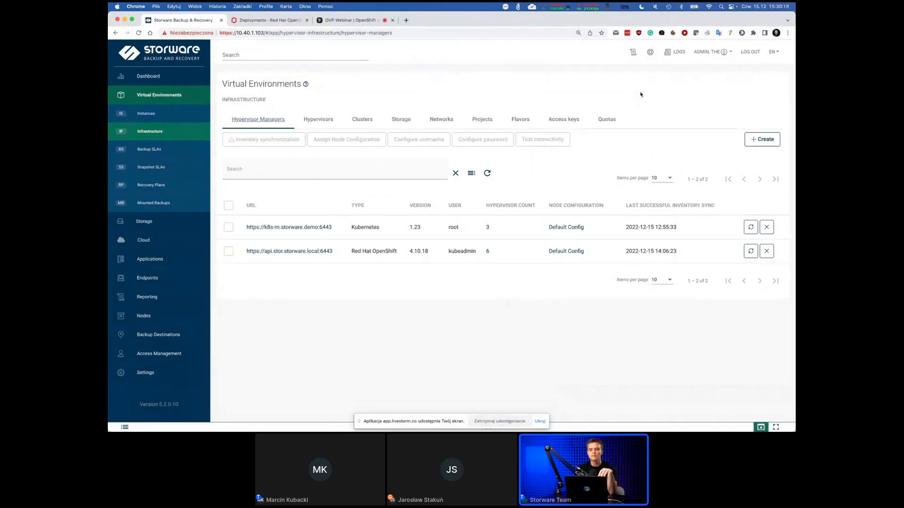
Start a new infrastructure quota with a hard limit of 5 total backups in a 24-hour time frame.
{"action": "left_click", "coordinate": [608, 121]}
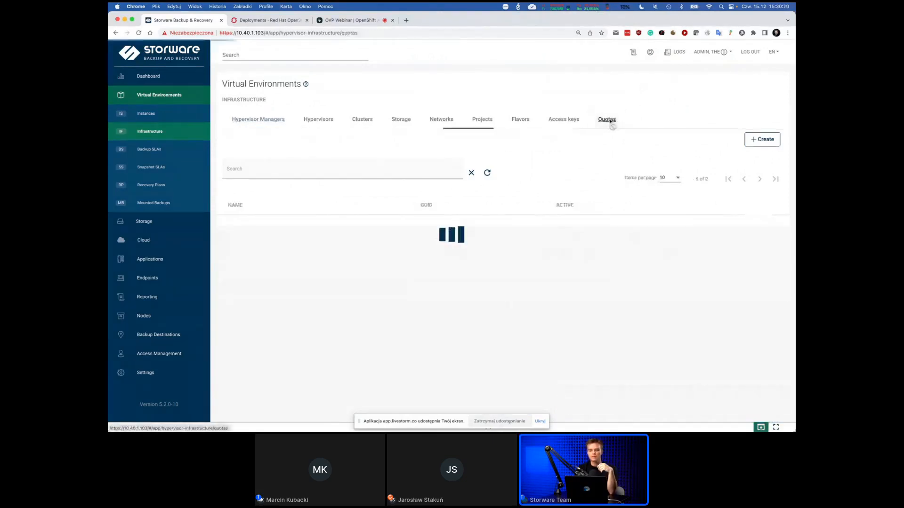
{"action": "left_click", "coordinate": [759, 140]}
{"action": "left_click", "coordinate": [595, 186]}
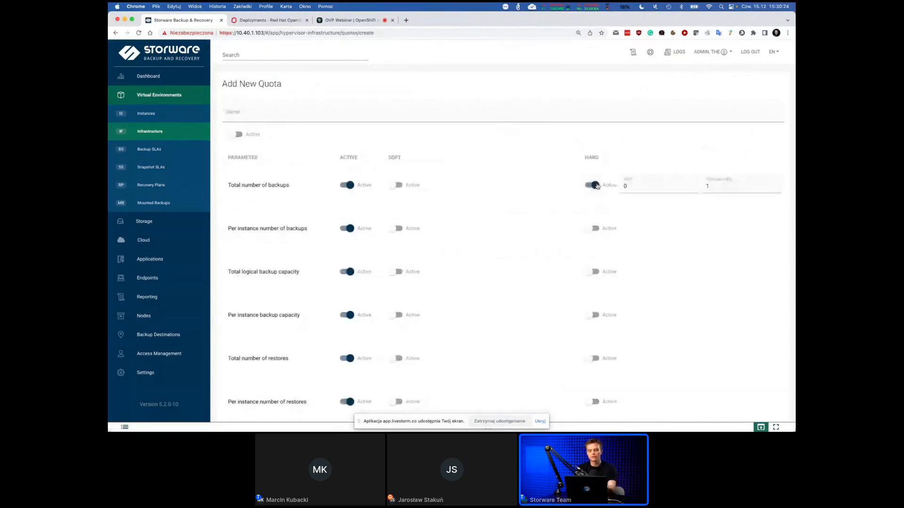
{"action": "key", "text": "BackSpace"}
{"action": "type", "text": "5"}
{"action": "left_click", "coordinate": [719, 186]}
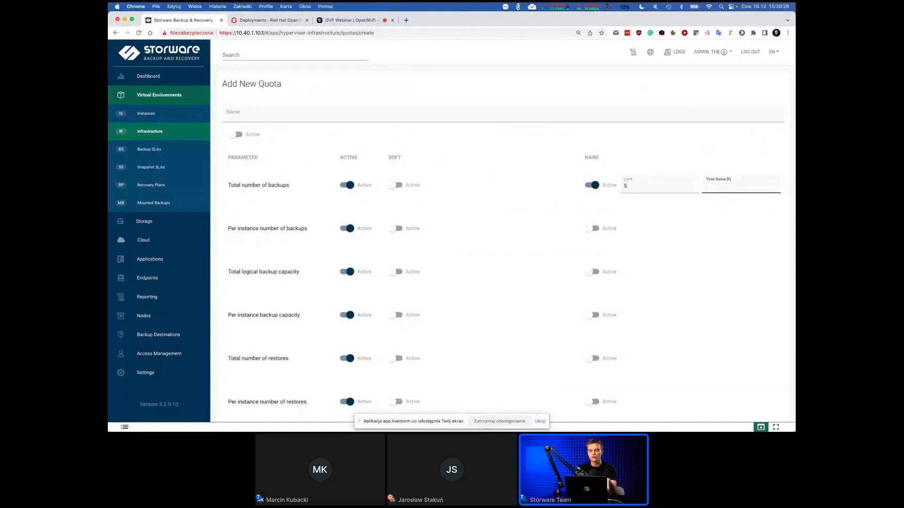
{"action": "type", "text": "24"}
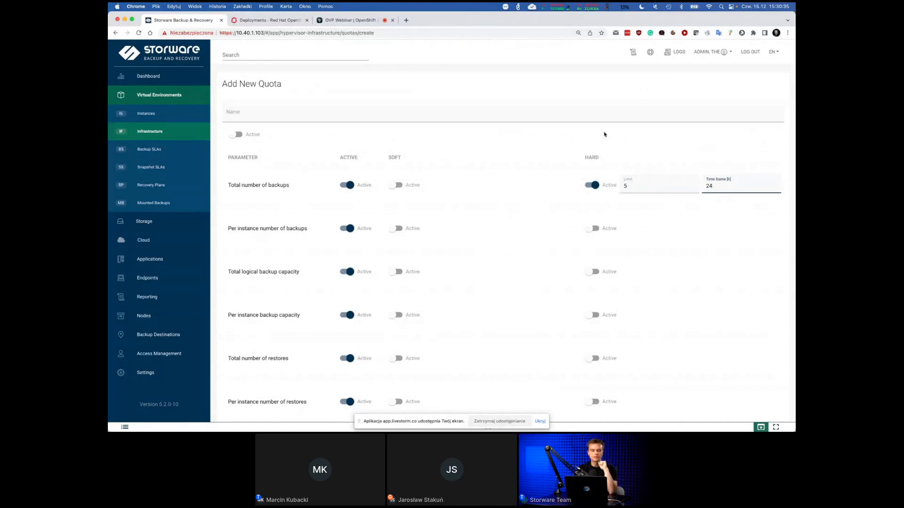
List the virtual environment instances, sort them by newest last backup date and filter them to the Red Hat OpenShift HVM type.
{"action": "left_click", "coordinate": [137, 116]}
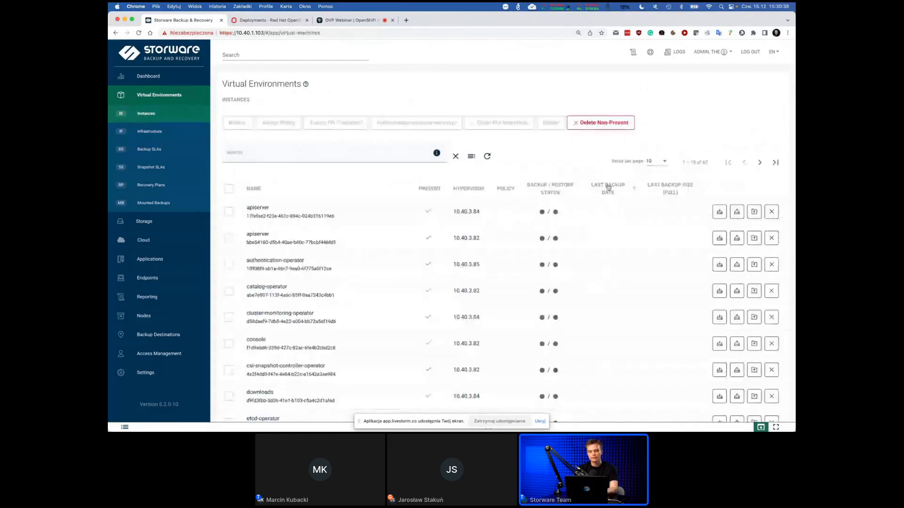
{"action": "left_click", "coordinate": [608, 187]}
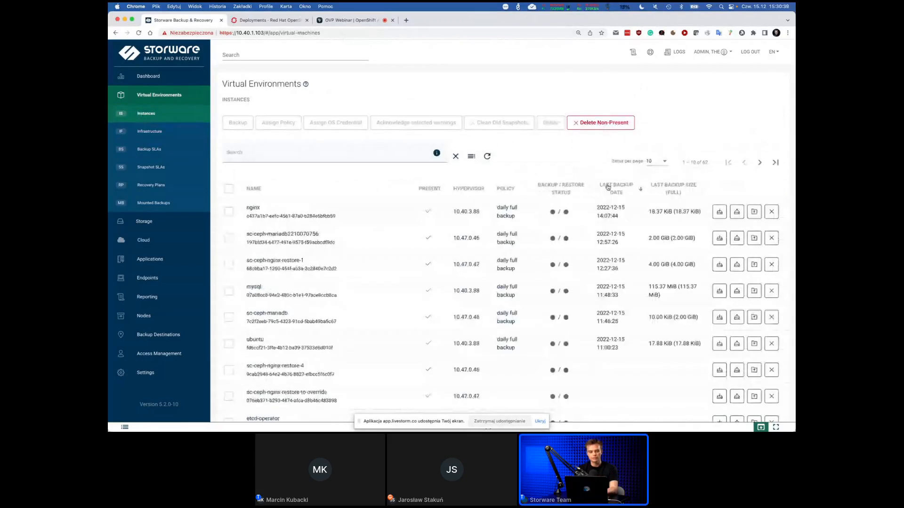
{"action": "left_click", "coordinate": [471, 156]}
{"action": "left_click", "coordinate": [260, 190]}
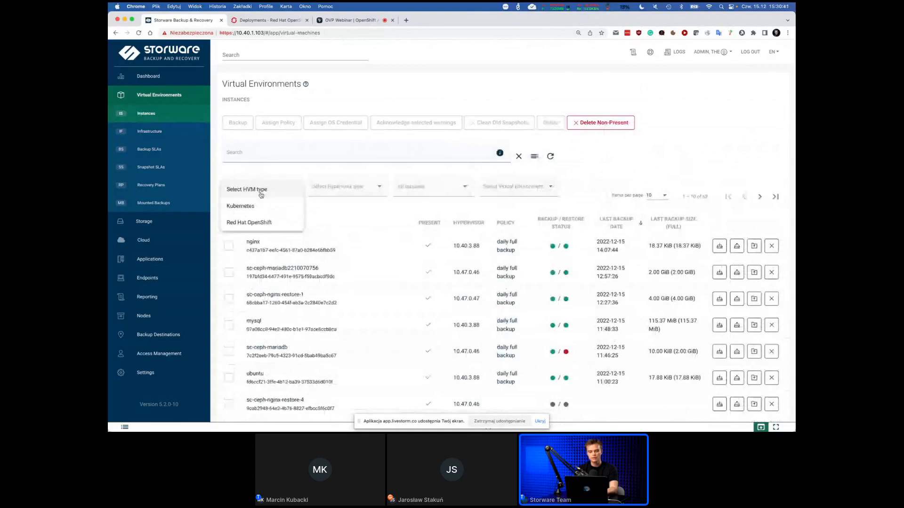
{"action": "left_click", "coordinate": [255, 223]}
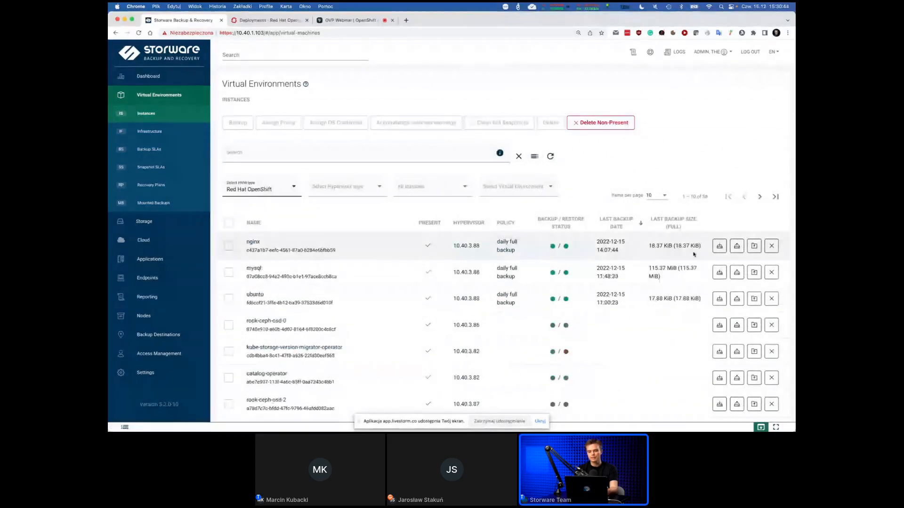
Start a full backup of the nginx instance and inspect its task details in the workflow executions console.
{"action": "left_click", "coordinate": [720, 247]}
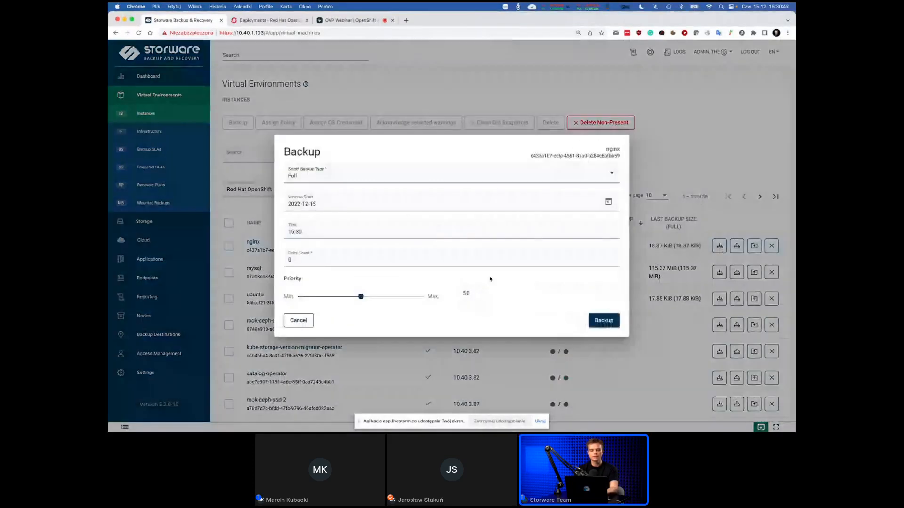
{"action": "left_click", "coordinate": [604, 321]}
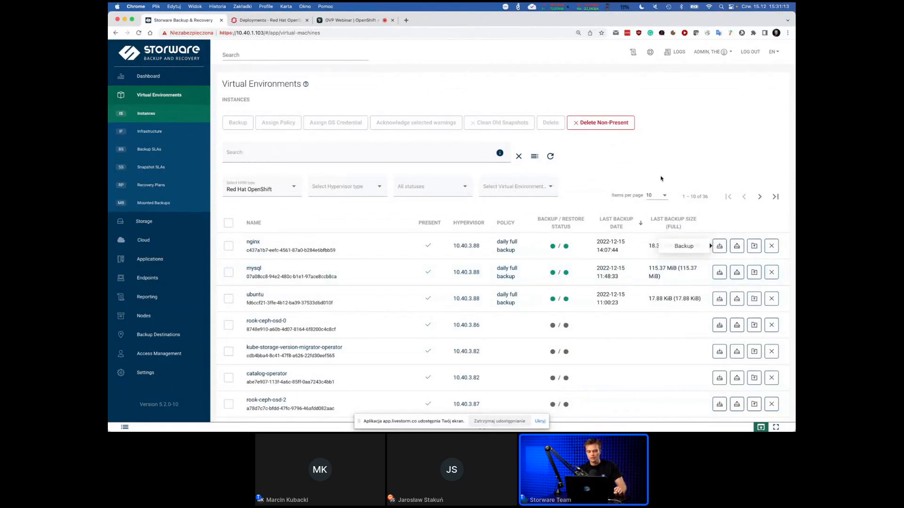
{"action": "left_click", "coordinate": [648, 428]}
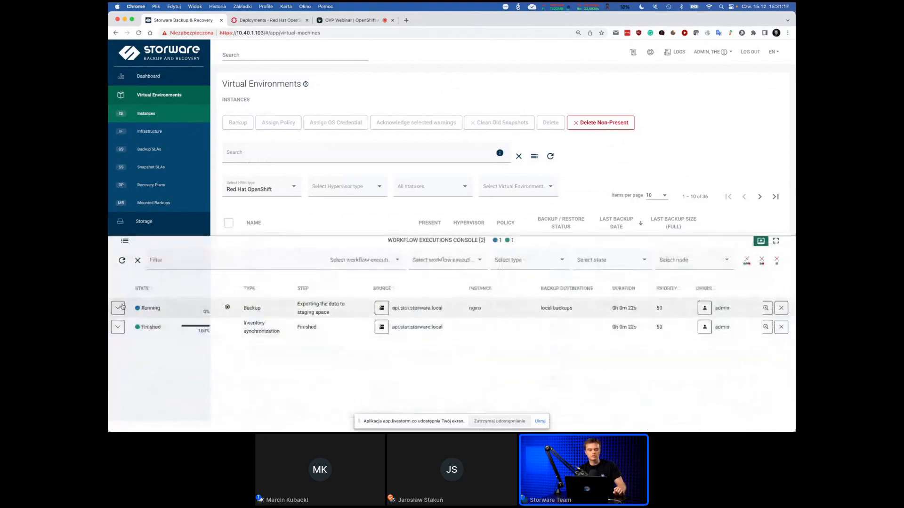
{"action": "left_click", "coordinate": [118, 308]}
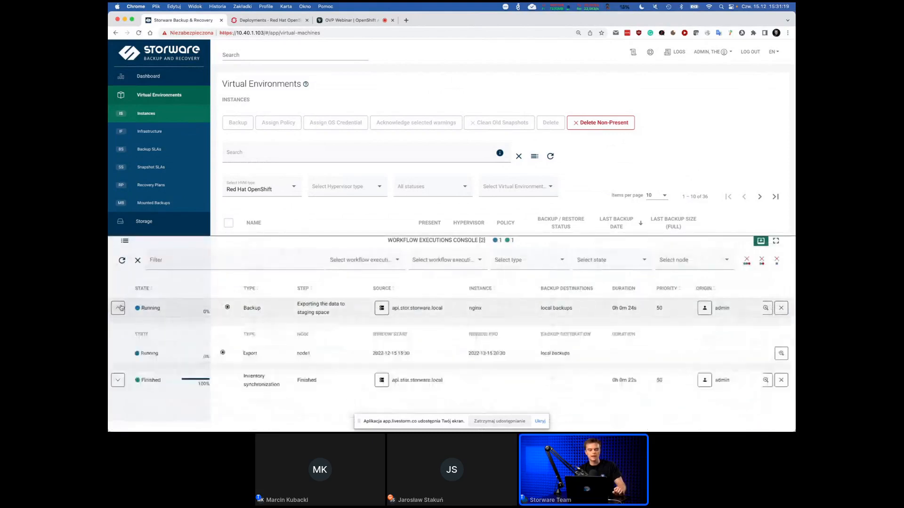
{"action": "left_click", "coordinate": [118, 308]}
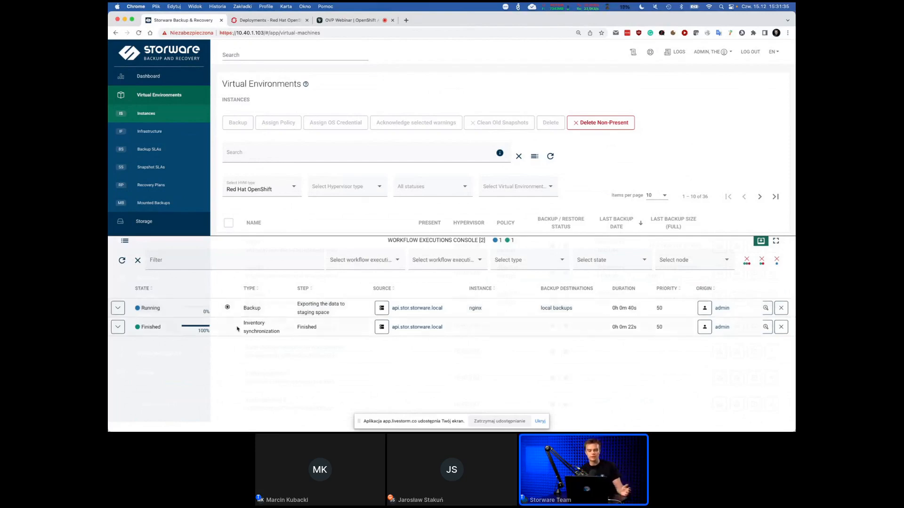
{"action": "left_click", "coordinate": [235, 247]}
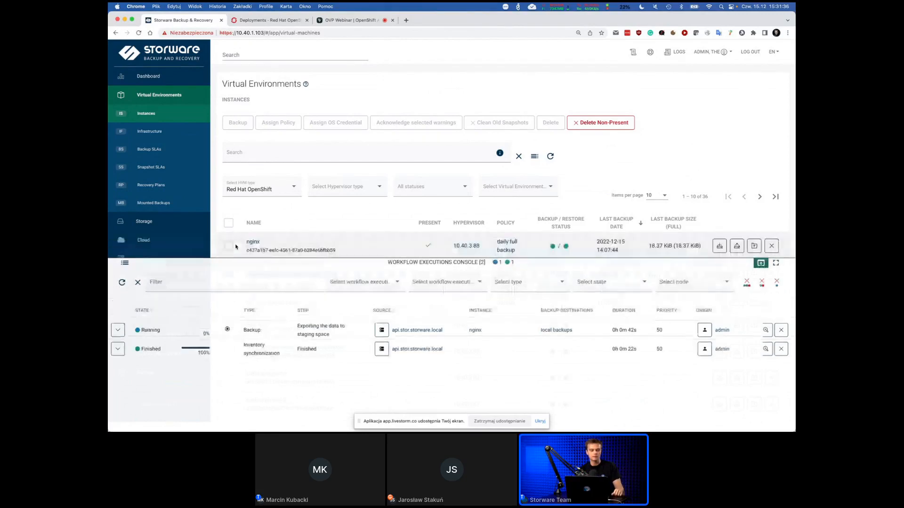
Review the file system backup destinations and the destination types available for creation, and check the workflow executions console.
{"action": "left_click", "coordinate": [160, 336]}
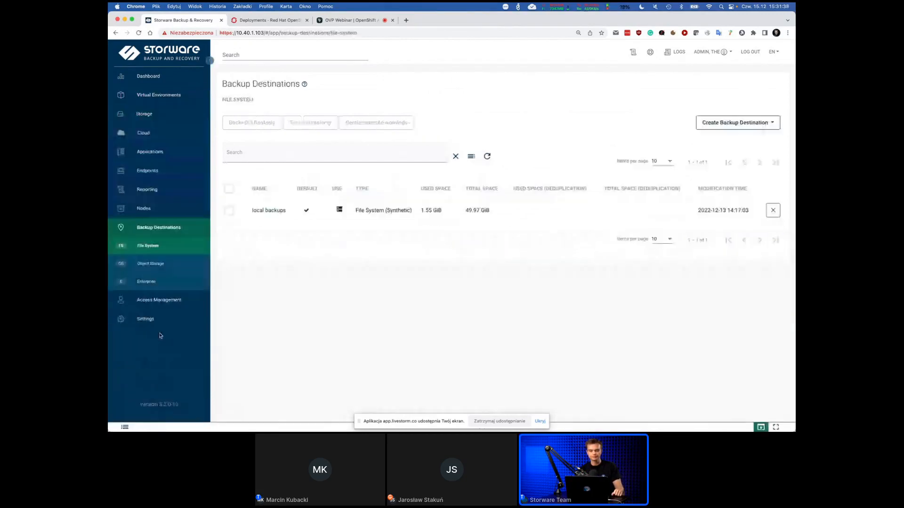
{"action": "left_click", "coordinate": [734, 123]}
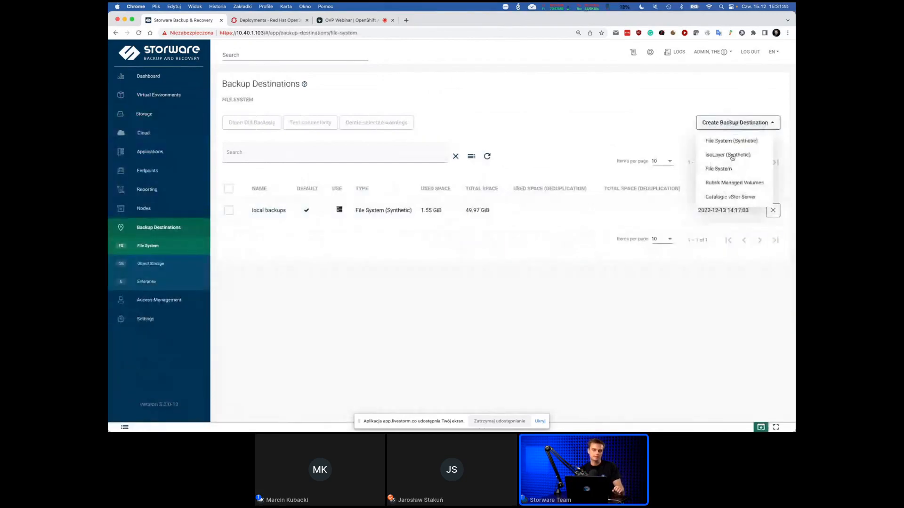
{"action": "left_click", "coordinate": [685, 94]}
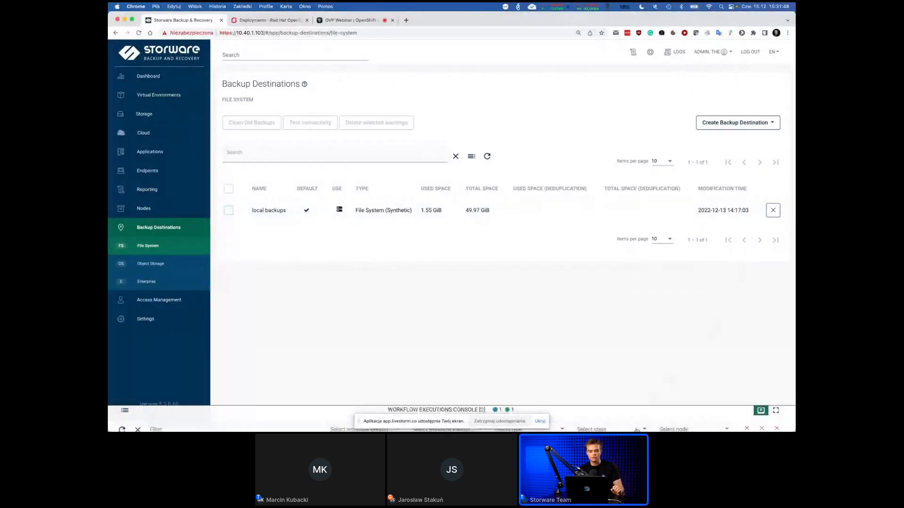
{"action": "left_click", "coordinate": [637, 429]}
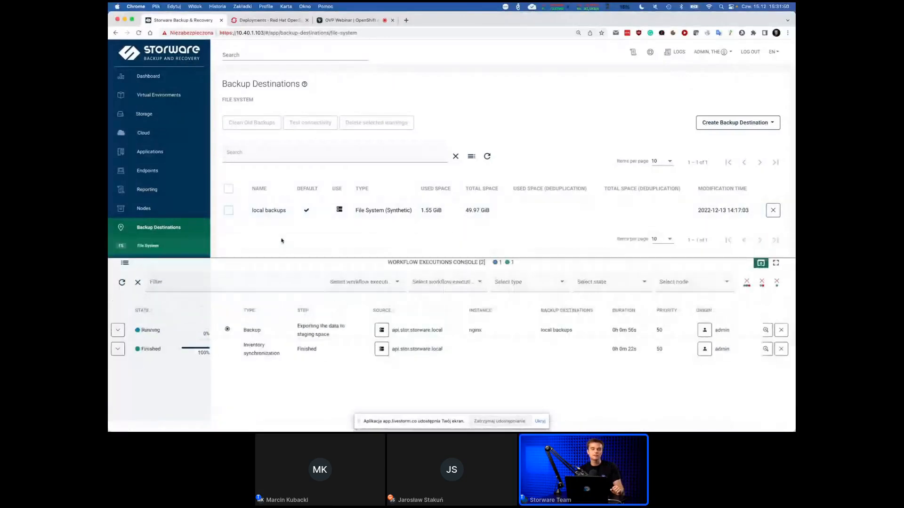
Open the daily full backup policy among the virtual environment backup SLAs and examine its default rule's destination, retention and schedules.
{"action": "left_click", "coordinate": [149, 95]}
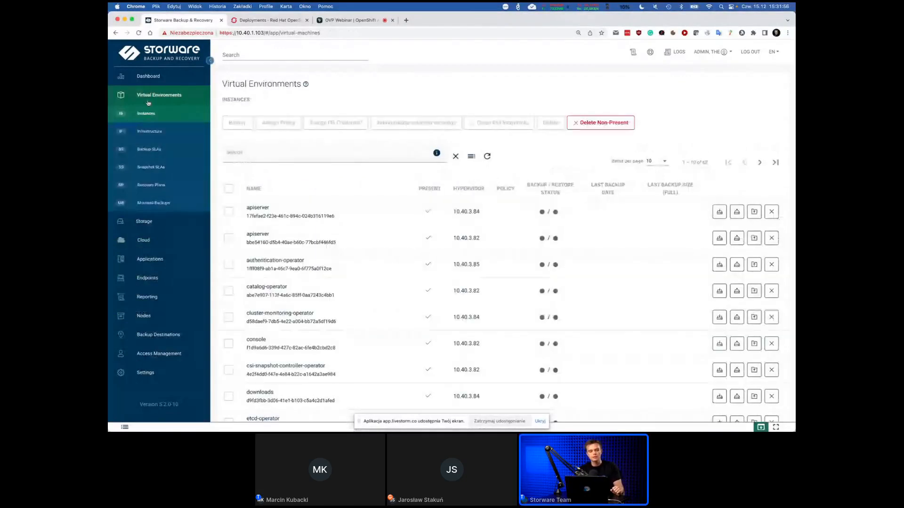
{"action": "left_click", "coordinate": [147, 155]}
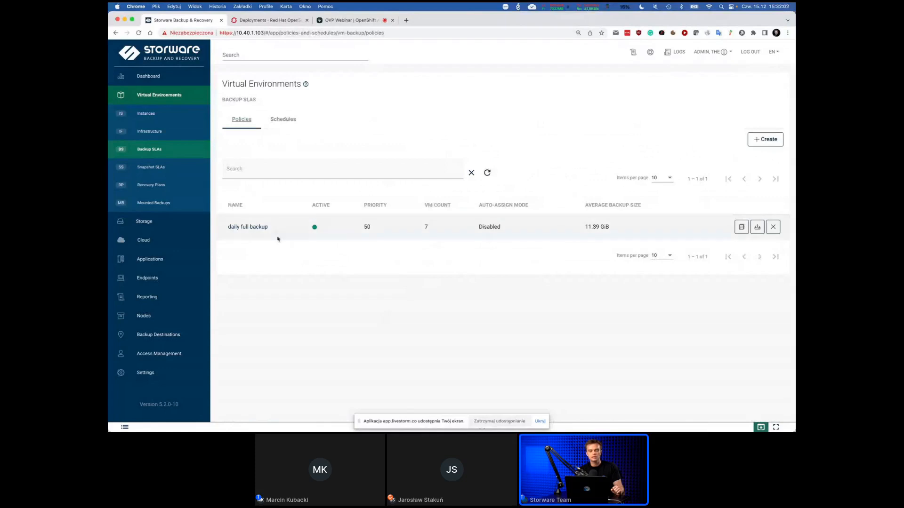
{"action": "left_click", "coordinate": [248, 228]}
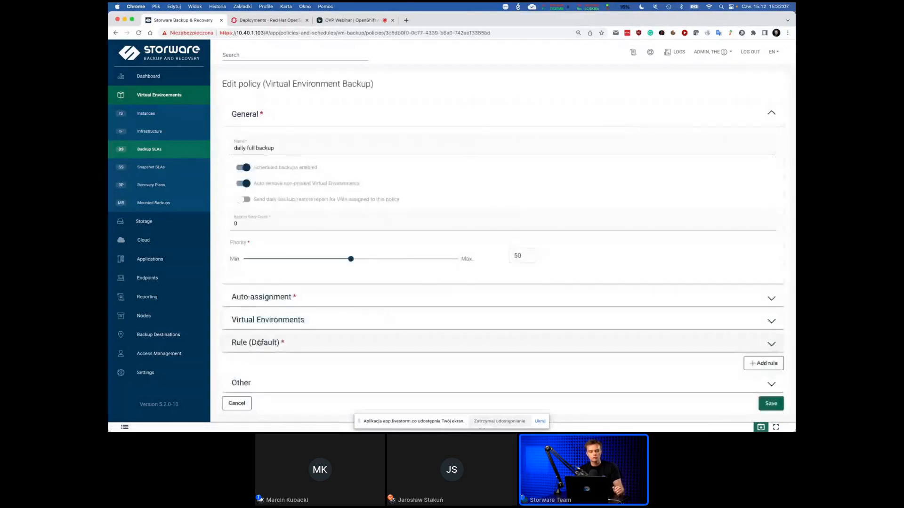
{"action": "left_click", "coordinate": [260, 343]}
{"action": "scroll", "coordinate": [499, 90], "scroll_direction": "down", "scroll_amount": 2}
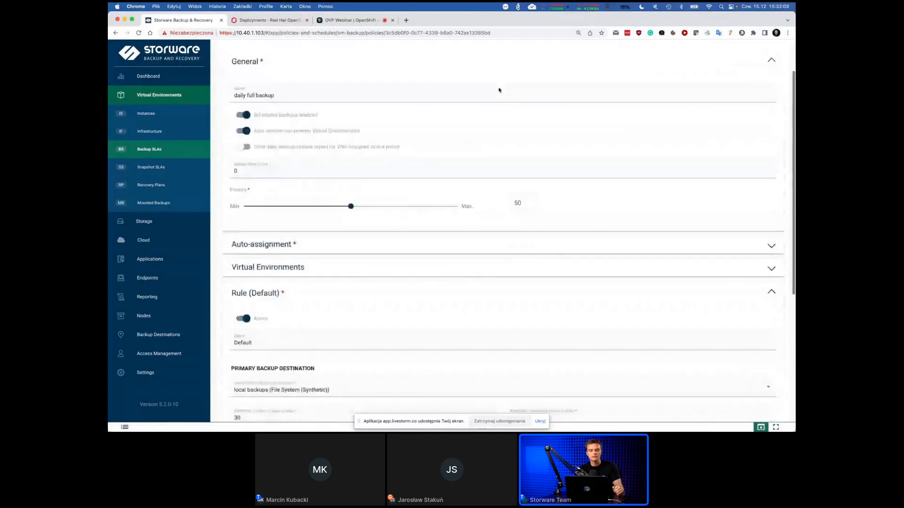
{"action": "scroll", "coordinate": [499, 90], "scroll_direction": "down", "scroll_amount": 4}
{"action": "scroll", "coordinate": [461, 88], "scroll_direction": "down", "scroll_amount": 1}
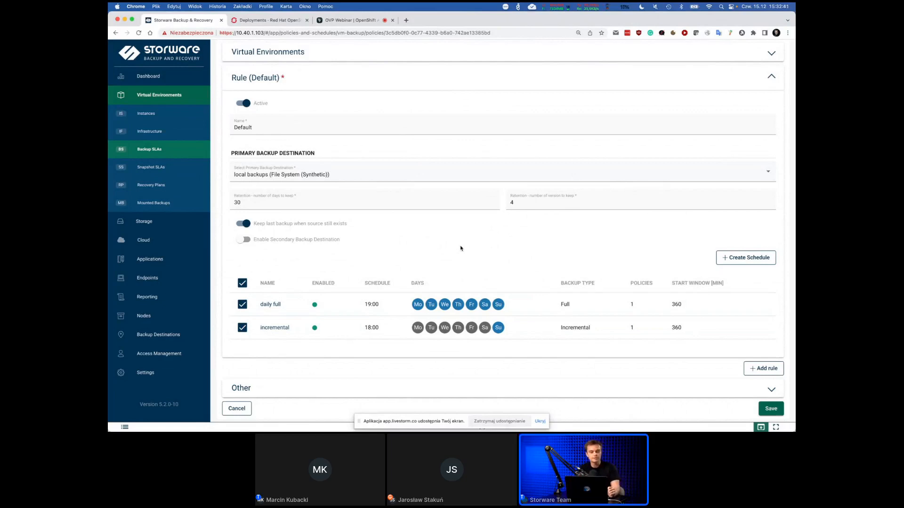
Examine the policy's assigned virtual environments and its auto-assignment rules and modes, leaving the mode as Disabled.
{"action": "scroll", "coordinate": [461, 248], "scroll_direction": "up", "scroll_amount": 5}
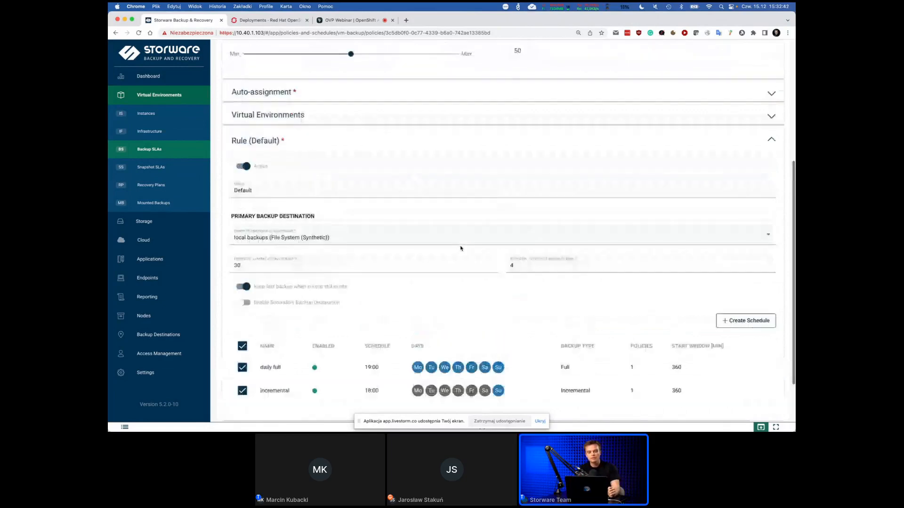
{"action": "left_click", "coordinate": [397, 221]}
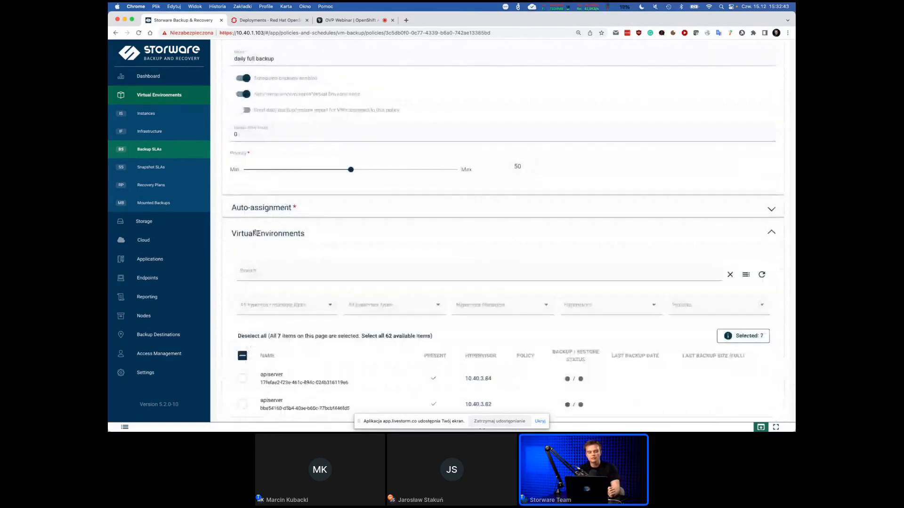
{"action": "scroll", "coordinate": [397, 225], "scroll_direction": "down", "scroll_amount": 2}
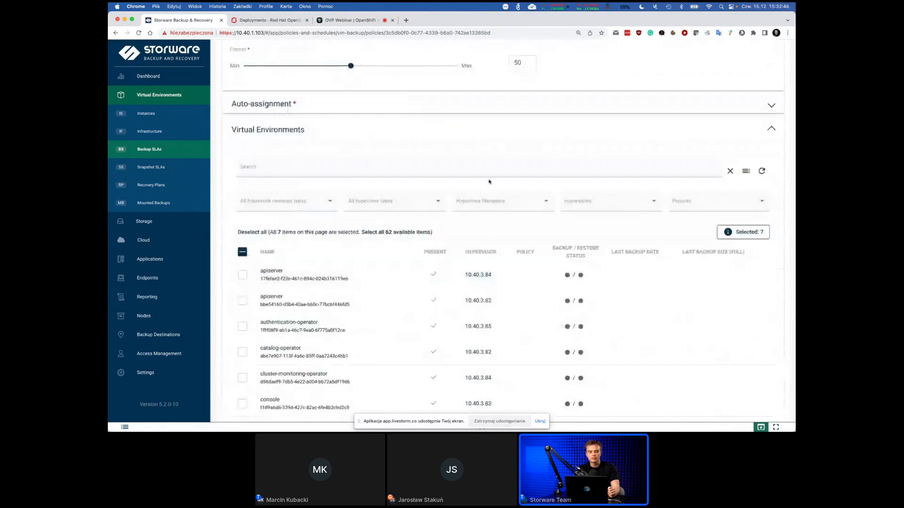
{"action": "scroll", "coordinate": [460, 118], "scroll_direction": "up", "scroll_amount": 2}
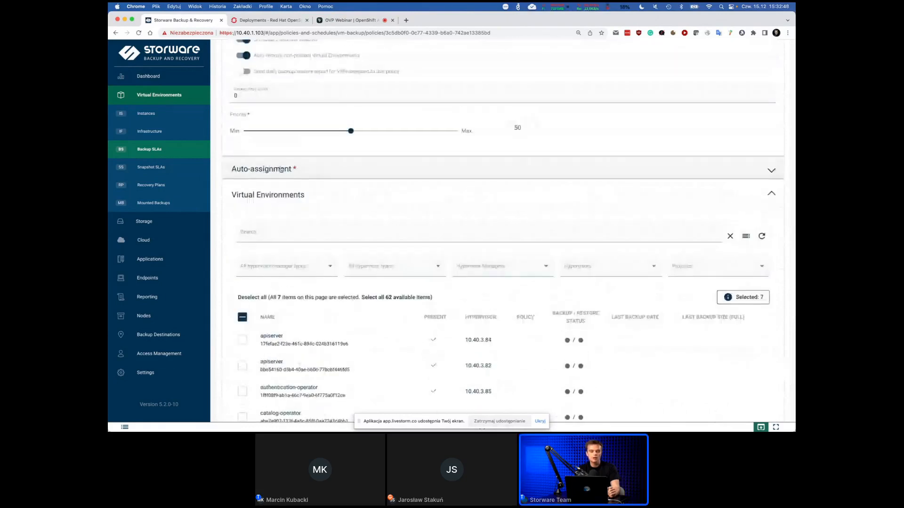
{"action": "left_click", "coordinate": [280, 170]}
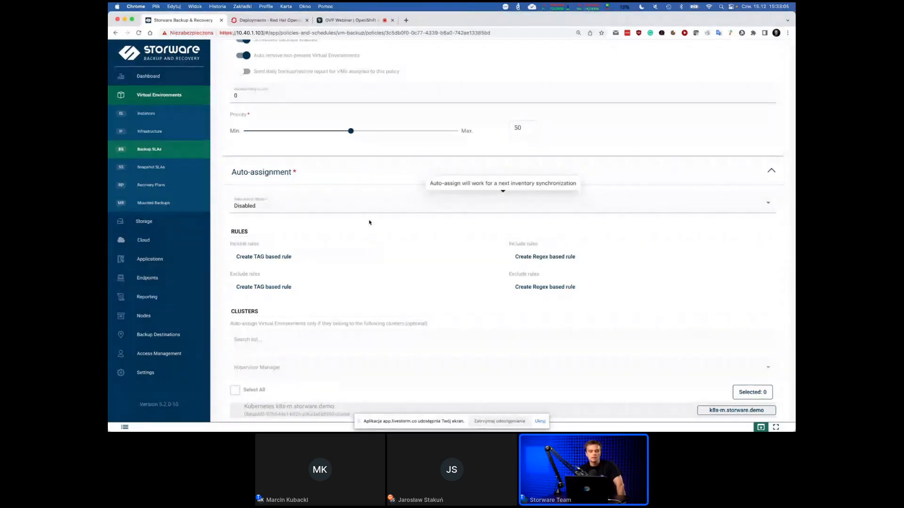
{"action": "left_click", "coordinate": [340, 203]}
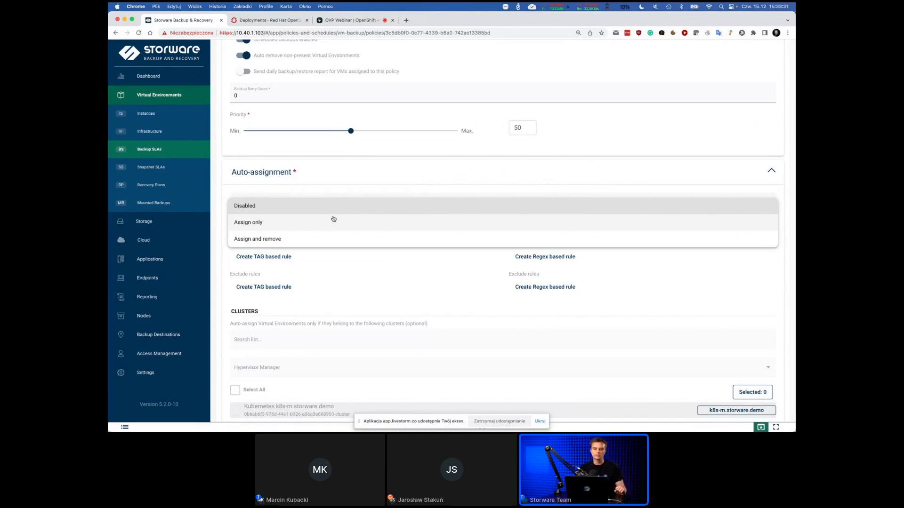
{"action": "left_click", "coordinate": [355, 177]}
{"action": "left_click", "coordinate": [348, 177]}
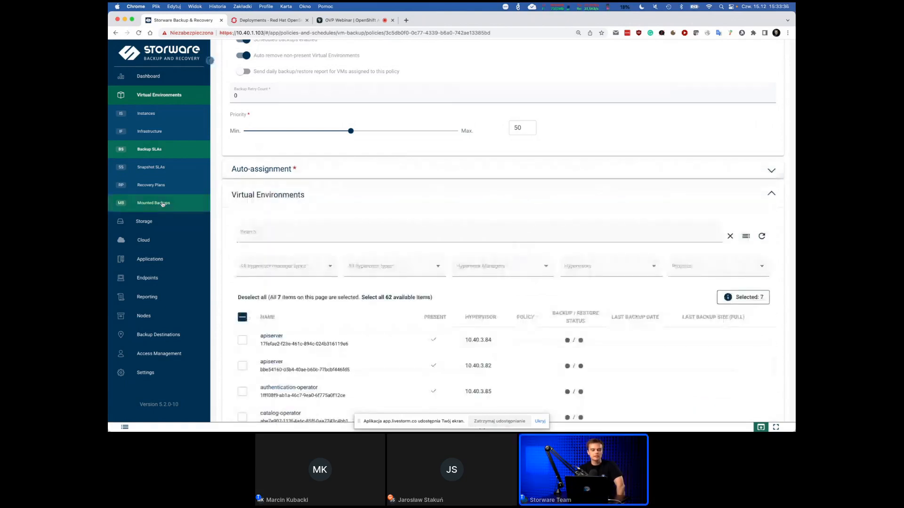
Leave the policy, list the virtual environment instances and sort them by last full backup size, largest first.
{"action": "left_click", "coordinate": [149, 149]}
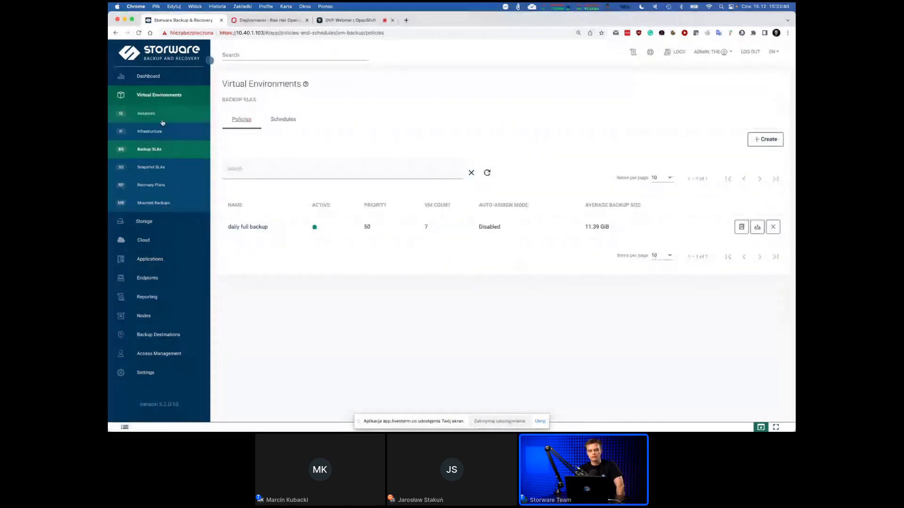
{"action": "left_click", "coordinate": [163, 130]}
{"action": "left_click", "coordinate": [146, 114]}
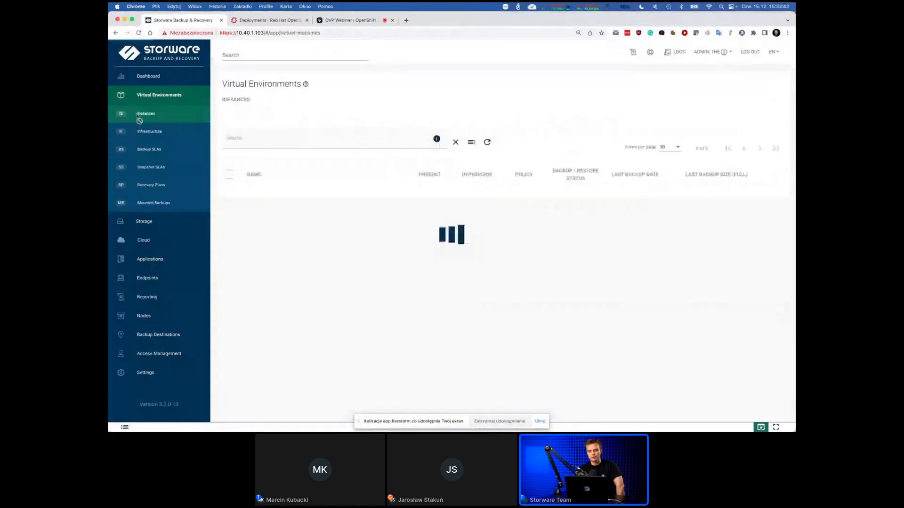
{"action": "left_click", "coordinate": [665, 190]}
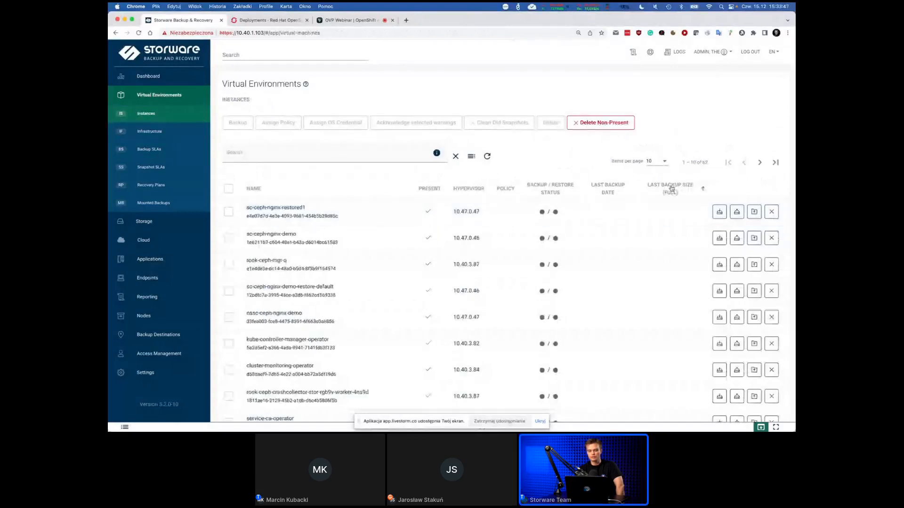
{"action": "left_click", "coordinate": [672, 189]}
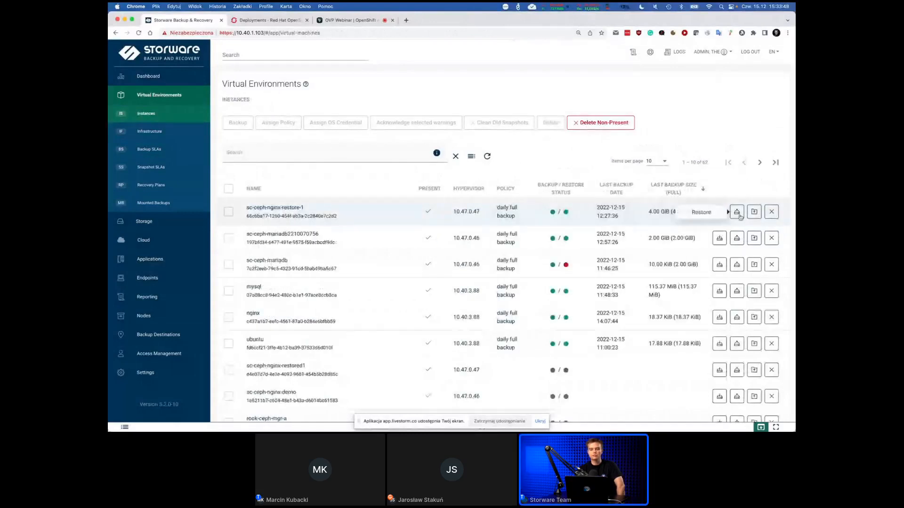
{"action": "left_click", "coordinate": [738, 214]}
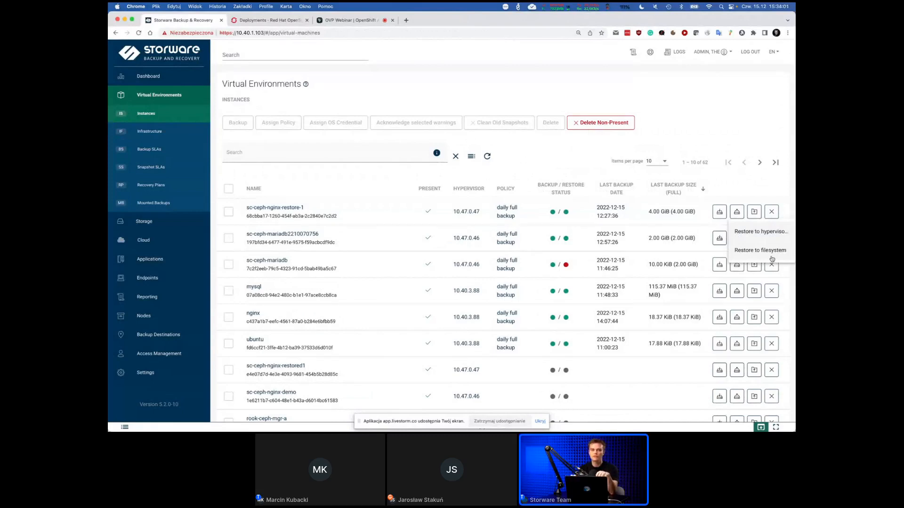
{"action": "left_click", "coordinate": [747, 233]}
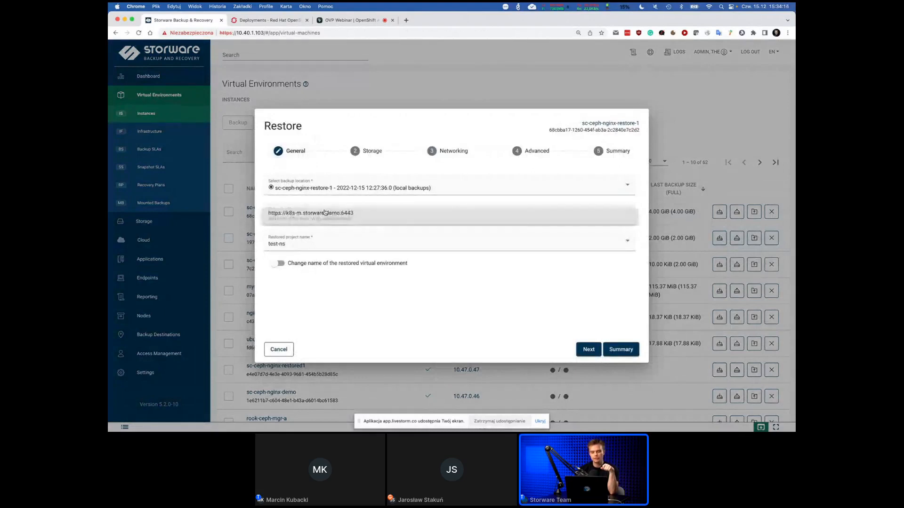
{"action": "left_click", "coordinate": [279, 349]}
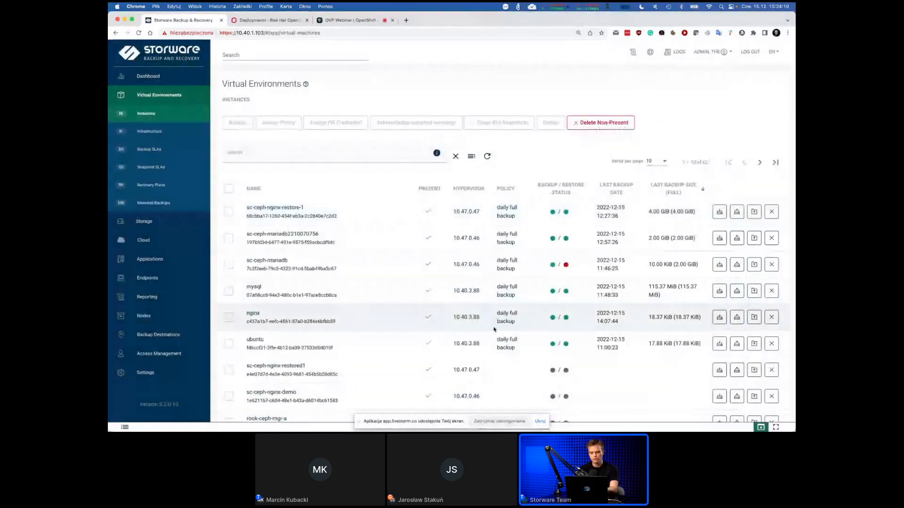
Review the general, storage, networking and advanced options for restoring the nginx instance to its hypervisor manager, and cancel the restore.
{"action": "left_click", "coordinate": [737, 318]}
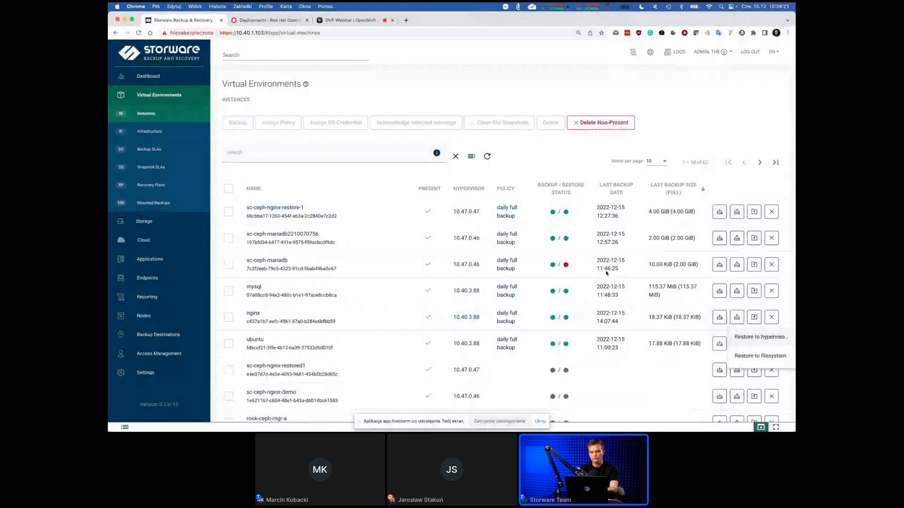
{"action": "left_click", "coordinate": [779, 341]}
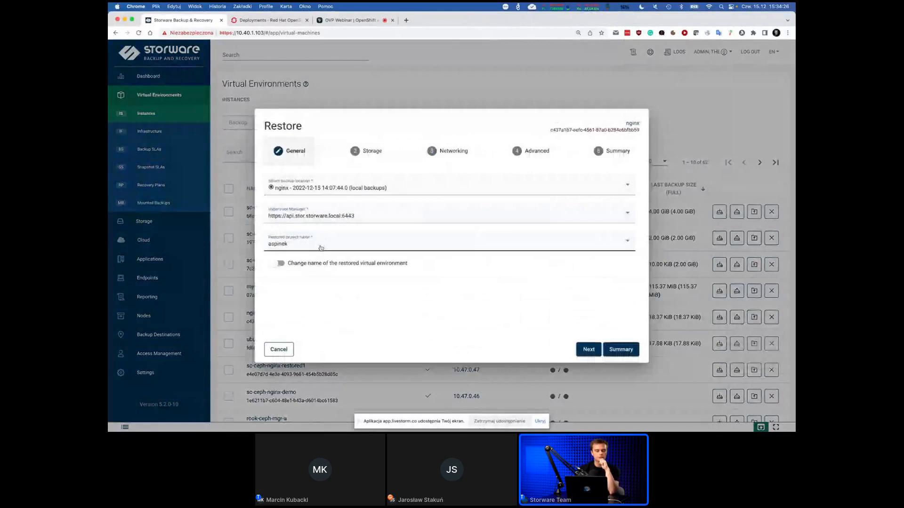
{"action": "left_click", "coordinate": [371, 150]}
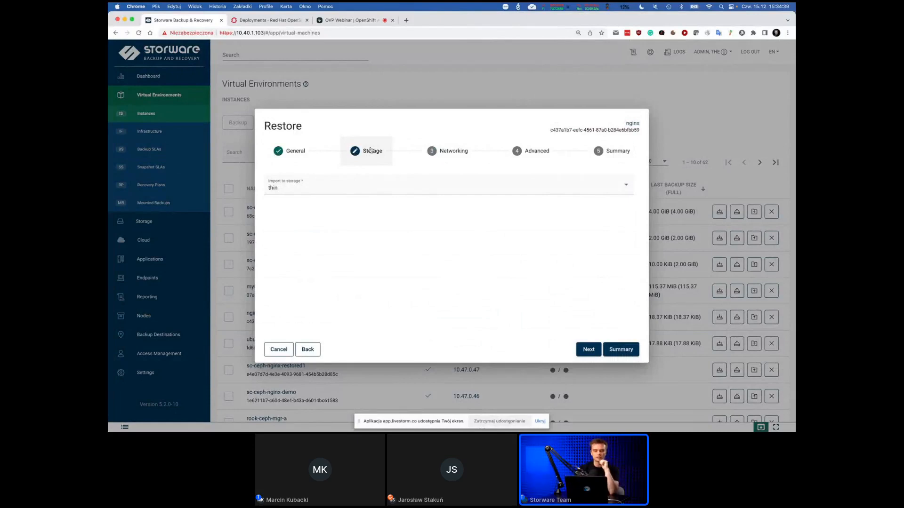
{"action": "left_click", "coordinate": [460, 150]}
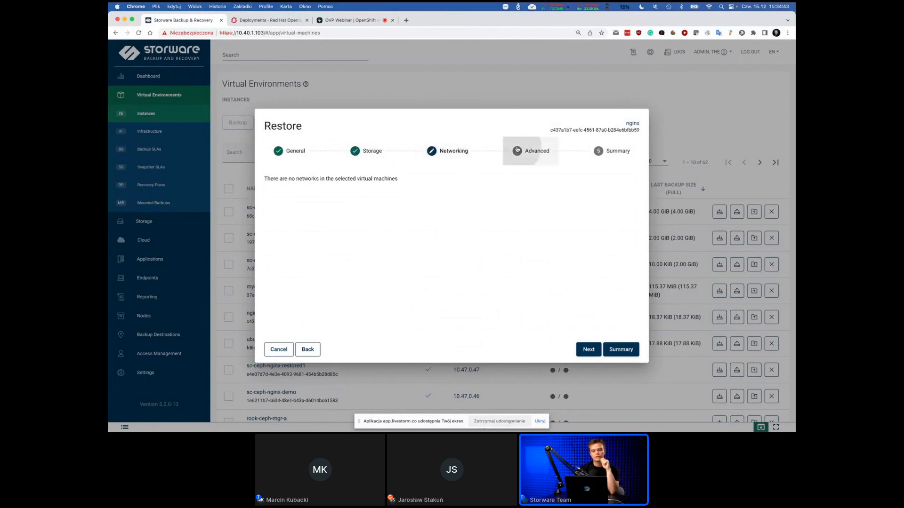
{"action": "left_click", "coordinate": [517, 150]}
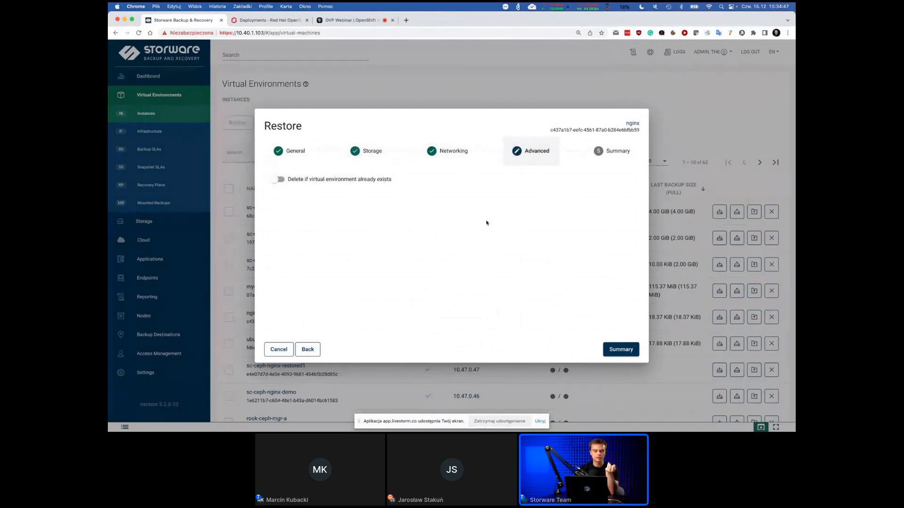
{"action": "left_click", "coordinate": [280, 349]}
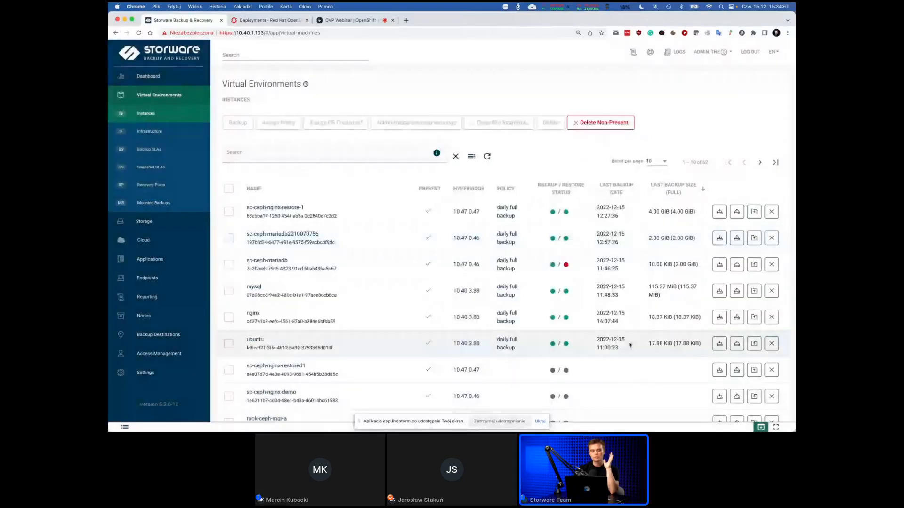
Open the RP1 recovery plan of the virtual environments and examine its general settings and rules.
{"action": "left_click", "coordinate": [160, 183]}
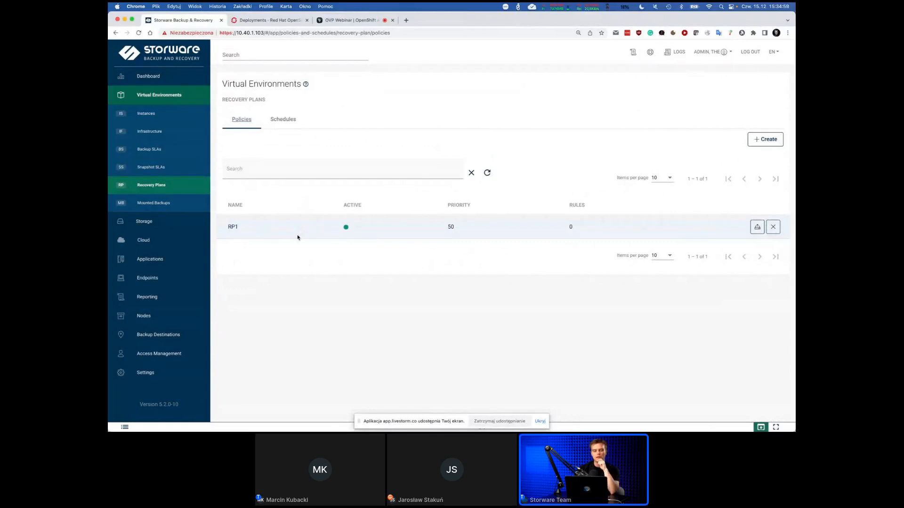
{"action": "left_click", "coordinate": [232, 228]}
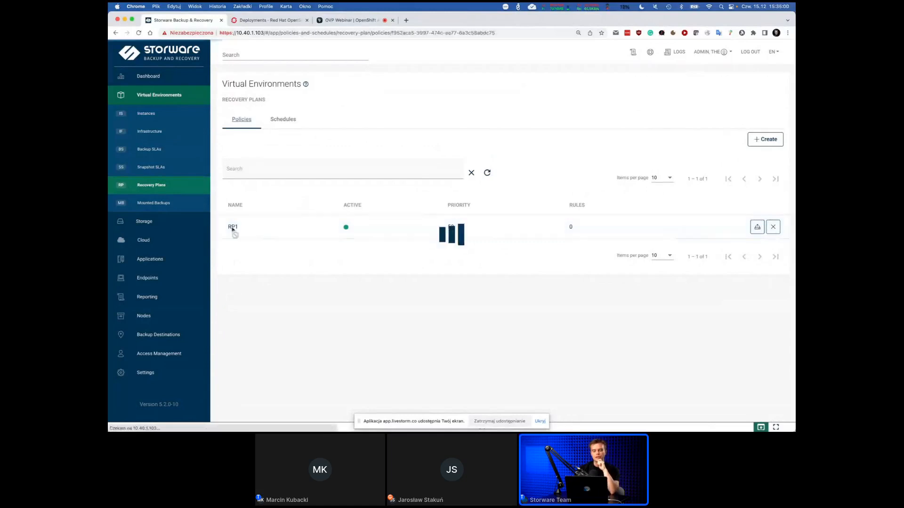
{"action": "scroll", "coordinate": [521, 247], "scroll_direction": "down", "scroll_amount": 3}
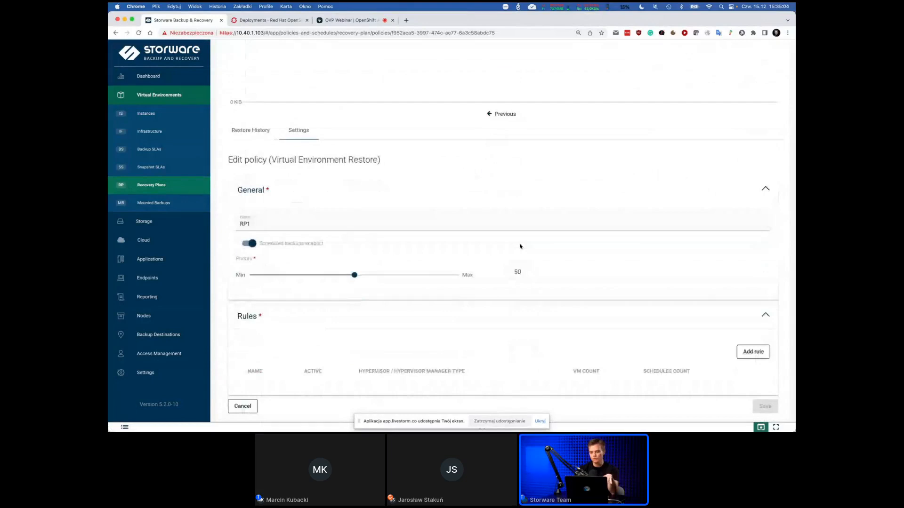
Draft a new rule named "demo" for the RP1 plan, with Red Hat OpenShift as the virtualization platform.
{"action": "left_click", "coordinate": [764, 354]}
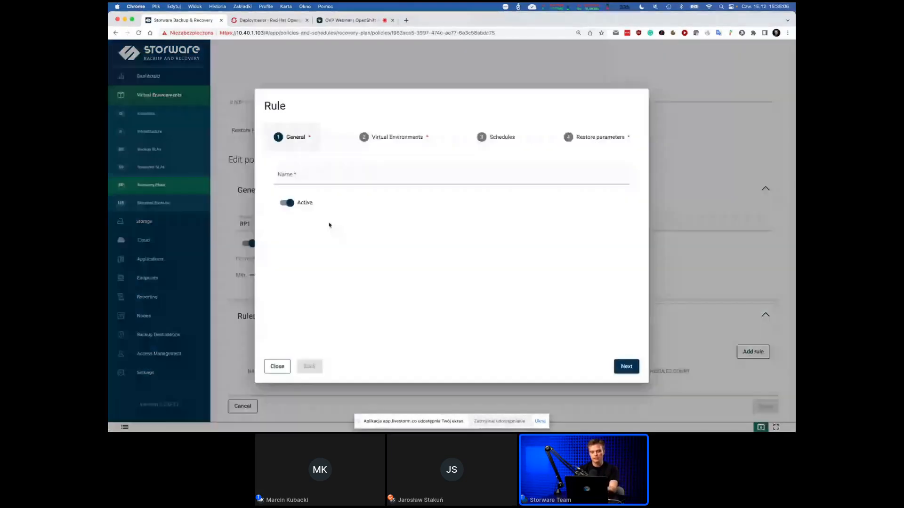
{"action": "left_click", "coordinate": [304, 175]}
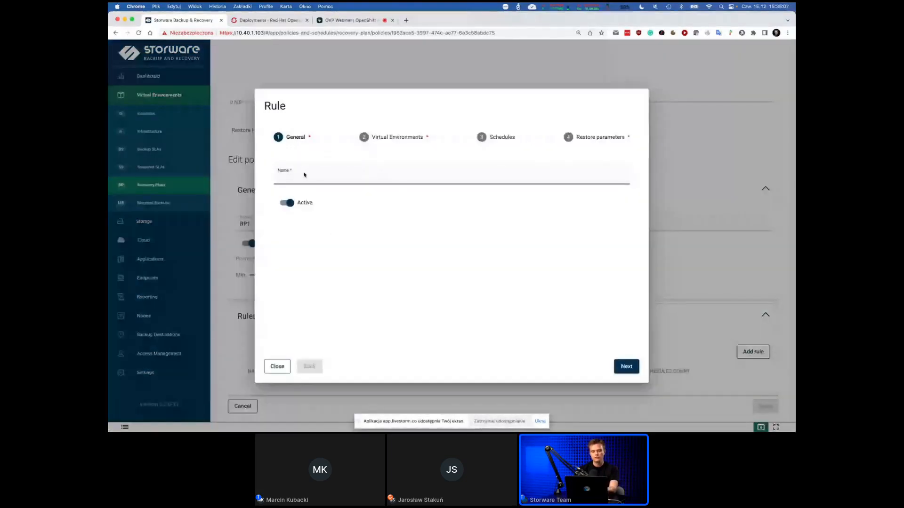
{"action": "type", "text": "demo"}
{"action": "left_click", "coordinate": [412, 130]}
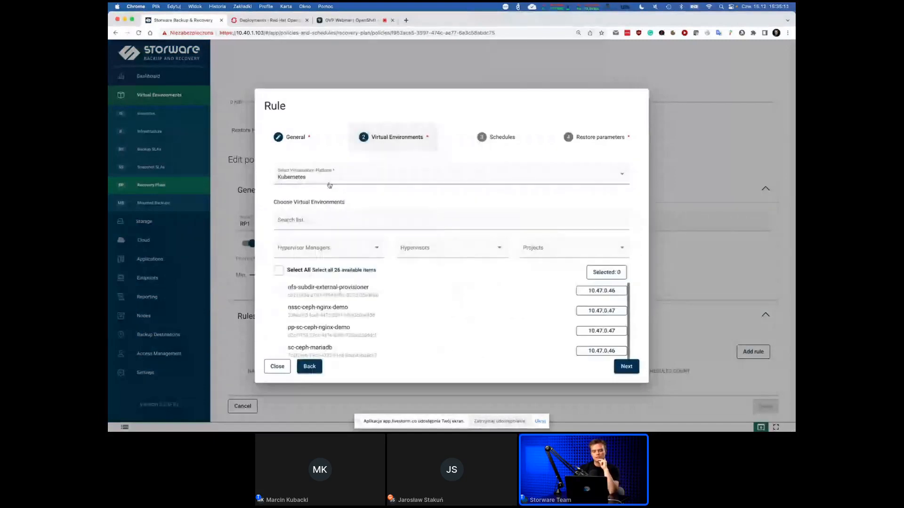
{"action": "left_click", "coordinate": [329, 185]}
{"action": "left_click", "coordinate": [312, 194]}
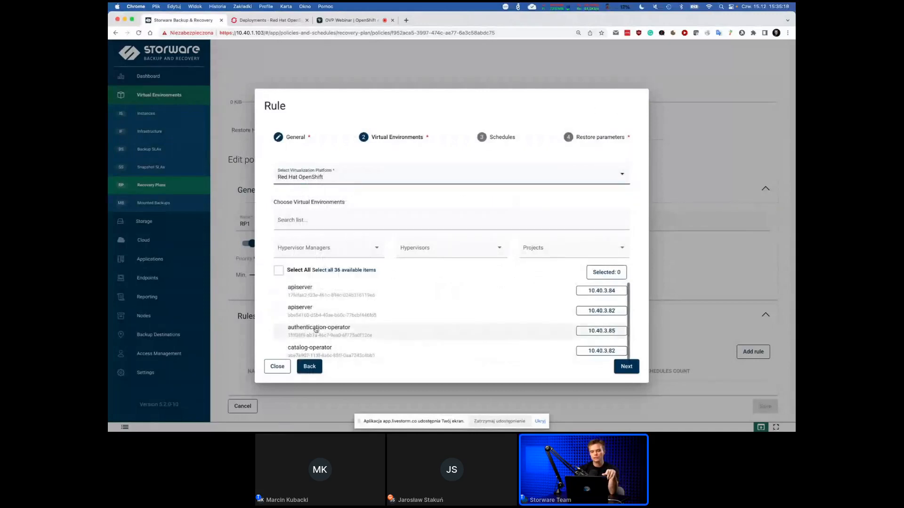
Review the draft rule's schedules and restore parameters, and close the rule without saving it.
{"action": "left_click", "coordinate": [498, 139]}
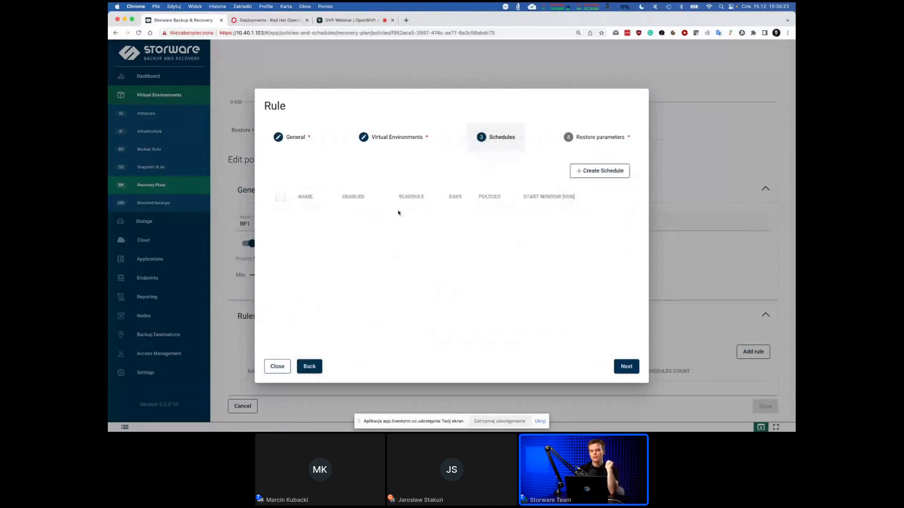
{"action": "left_click", "coordinate": [597, 138]}
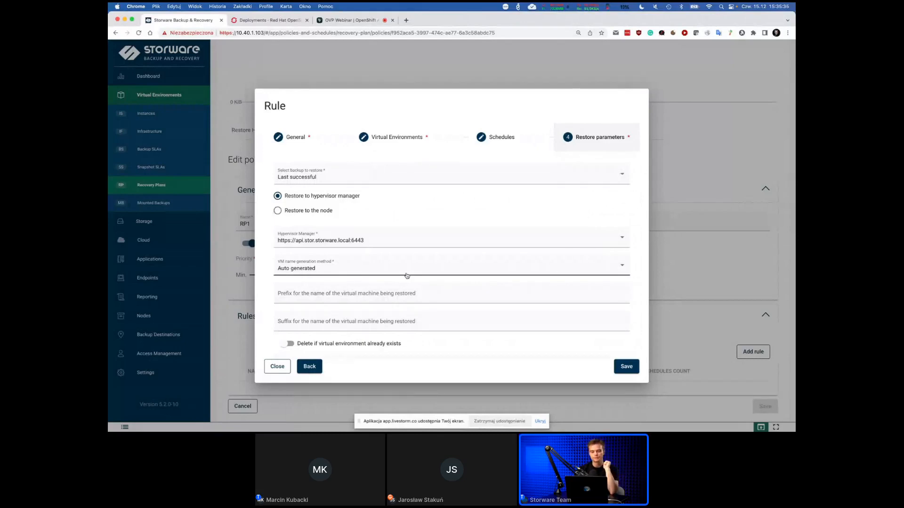
{"action": "left_click", "coordinate": [276, 367]}
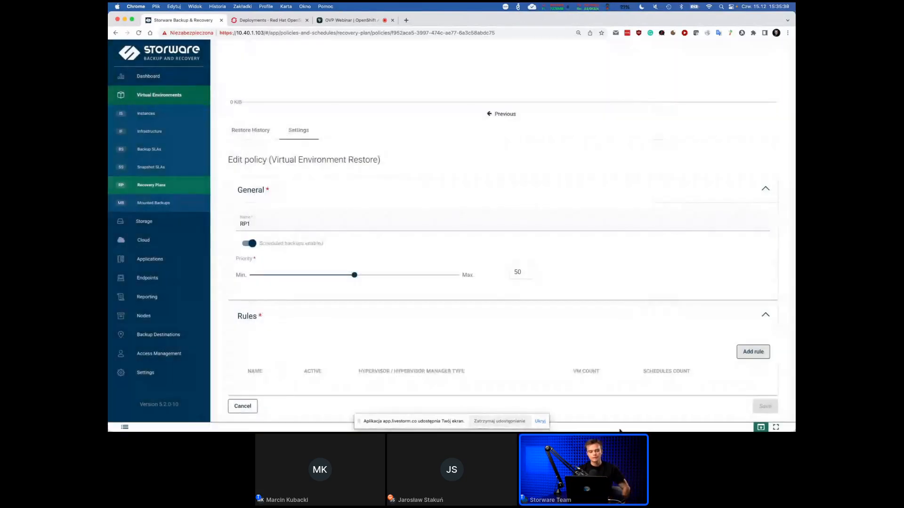
Examine the backup and inventory tasks in the workflow executions console, collapse it and return to the general dashboard.
{"action": "left_click", "coordinate": [620, 431]}
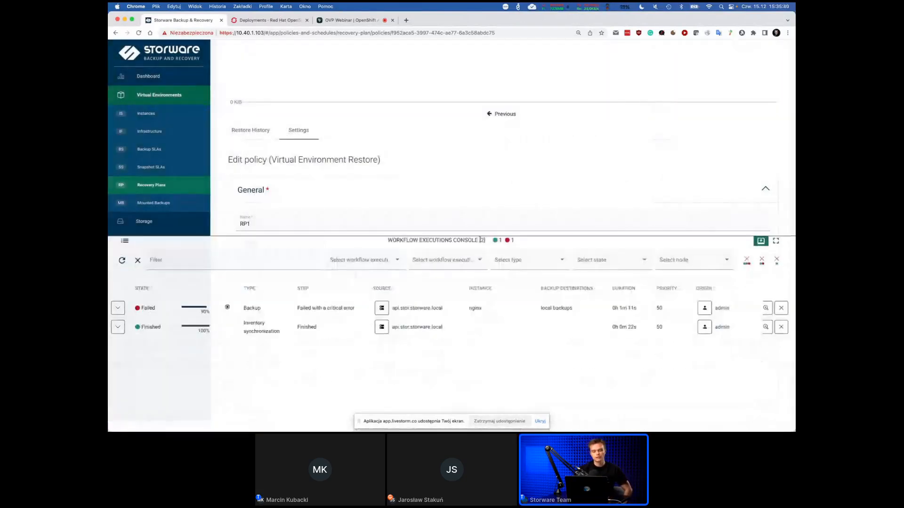
{"action": "left_click", "coordinate": [481, 241]}
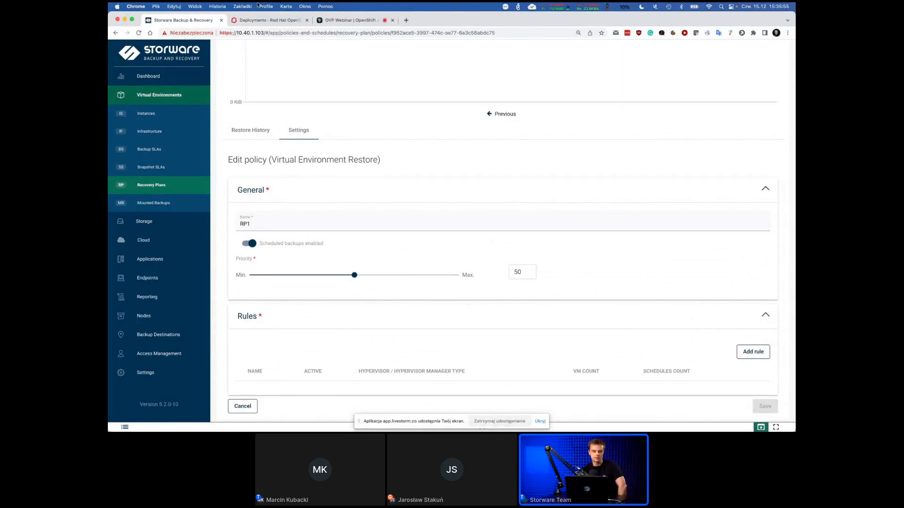
{"action": "left_click", "coordinate": [139, 78]}
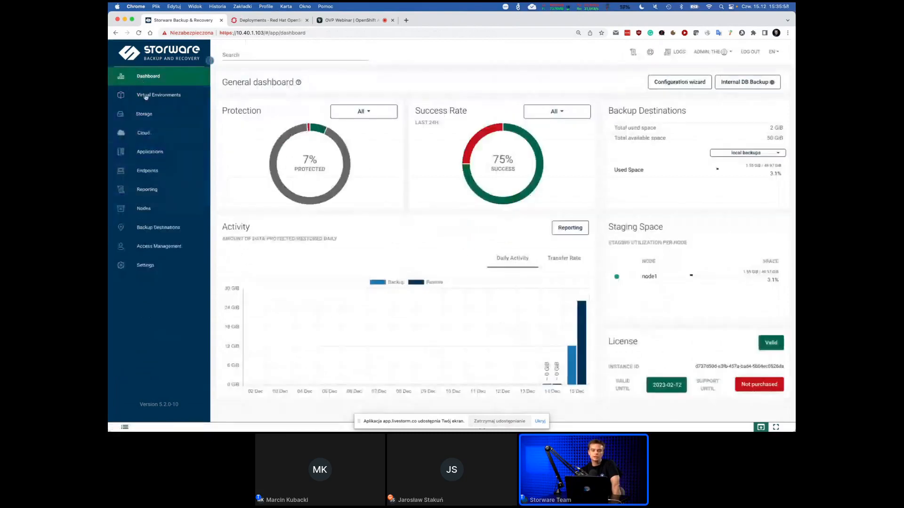
Examine the application instances and the list of available application execution configurations.
{"action": "left_click", "coordinate": [150, 152]}
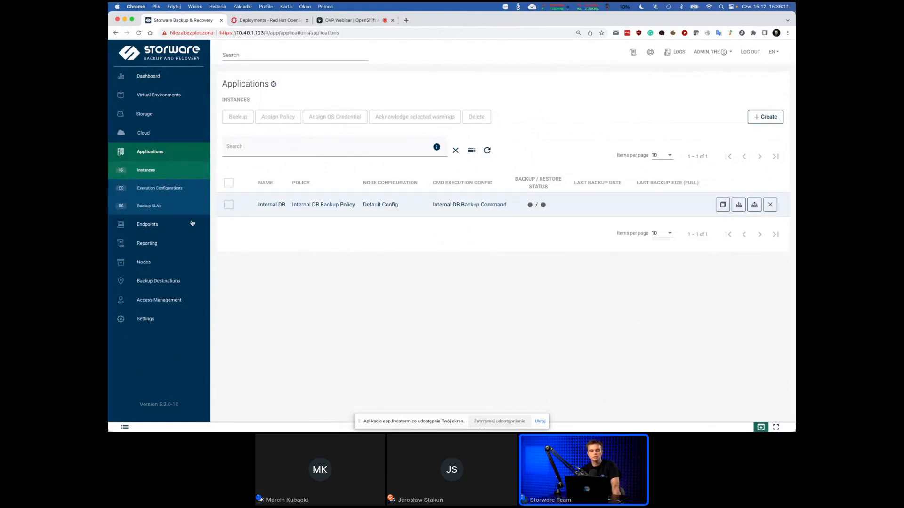
{"action": "left_click", "coordinate": [131, 188]}
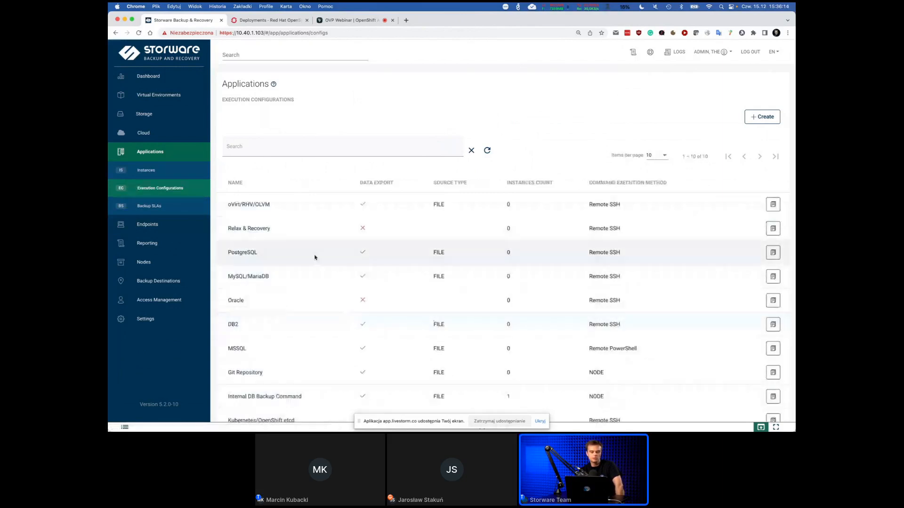
{"action": "scroll", "coordinate": [310, 254], "scroll_direction": "down", "scroll_amount": 2}
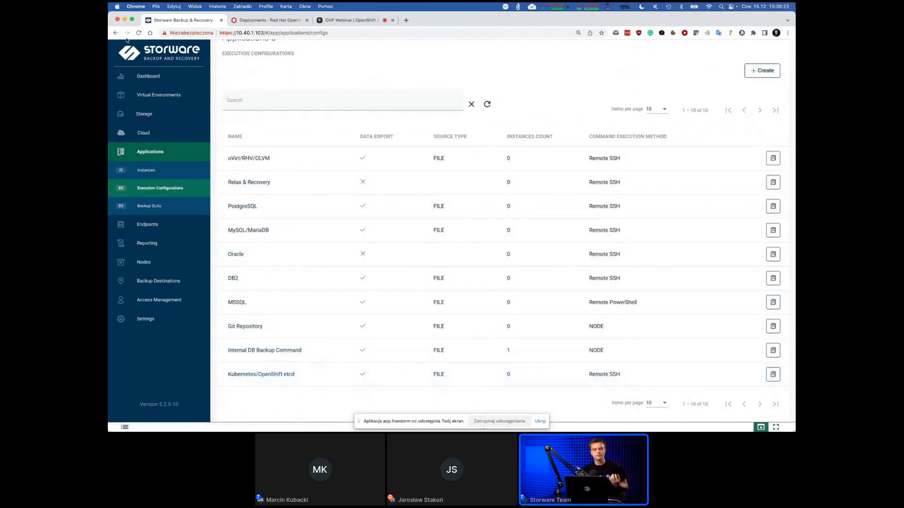
Return to the general dashboard and switch to the OVP Webinar browser page.
{"action": "left_click", "coordinate": [155, 82]}
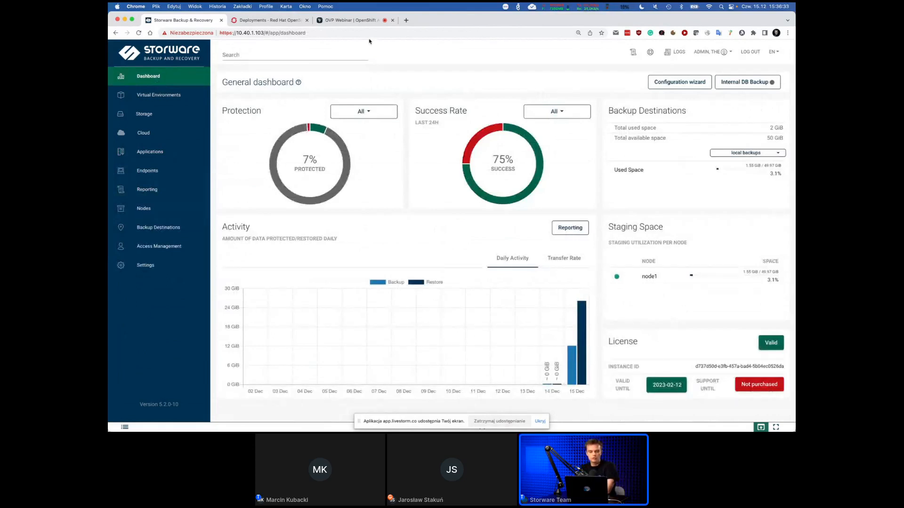
{"action": "left_click", "coordinate": [352, 21]}
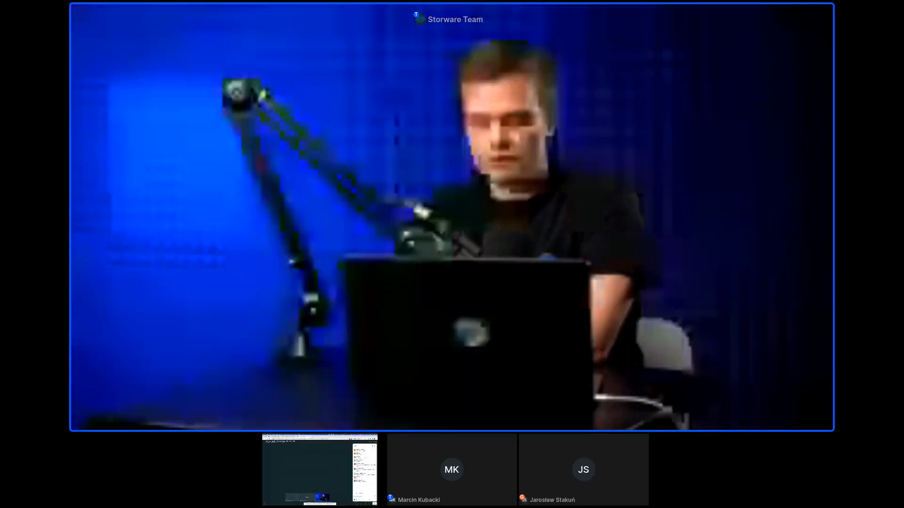